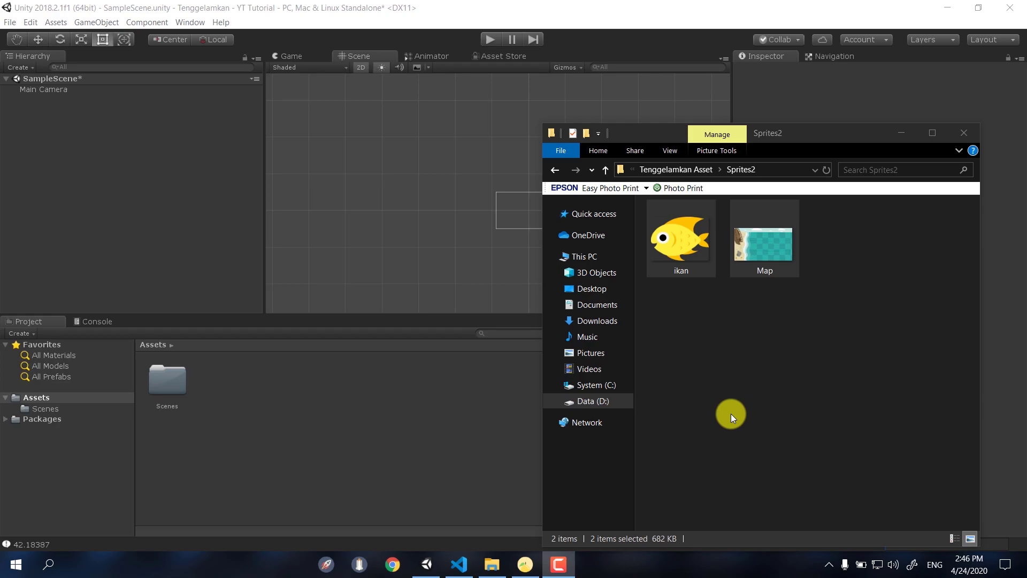
- Create a new folder named Sprites in the project's Assets folder
click(377, 423)
right_click(378, 422)
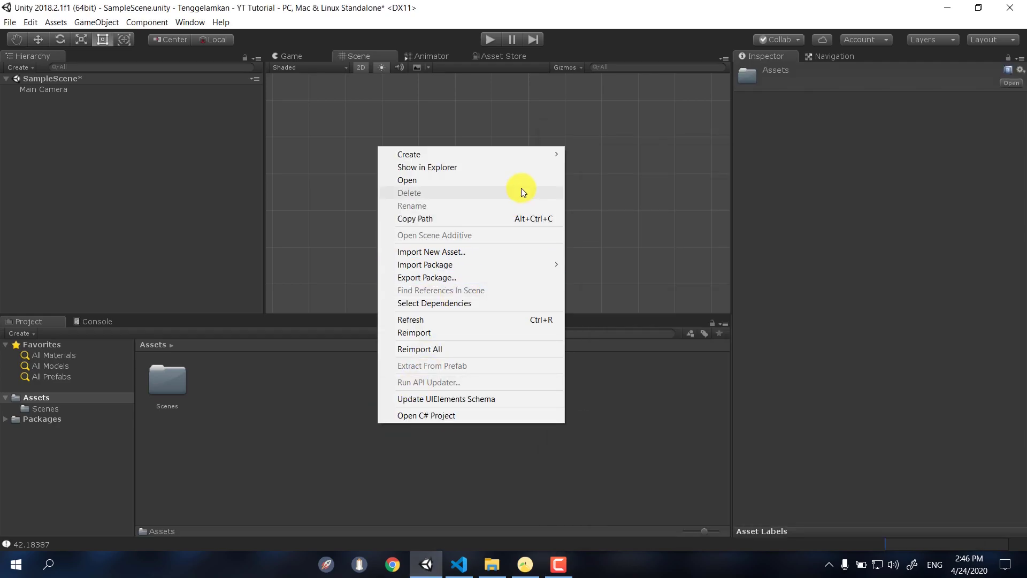
mouse_move(535, 156)
click(599, 155)
text(Sprites)
key(Return)
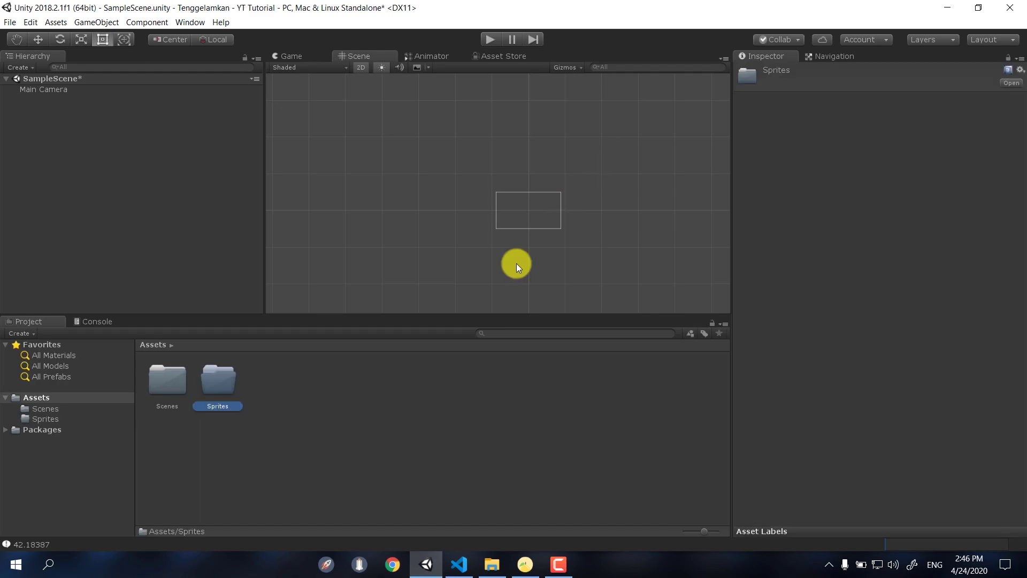
- Create a new folder named Animation in the project's Assets folder
right_click(437, 395)
mouse_move(596, 126)
click(637, 126)
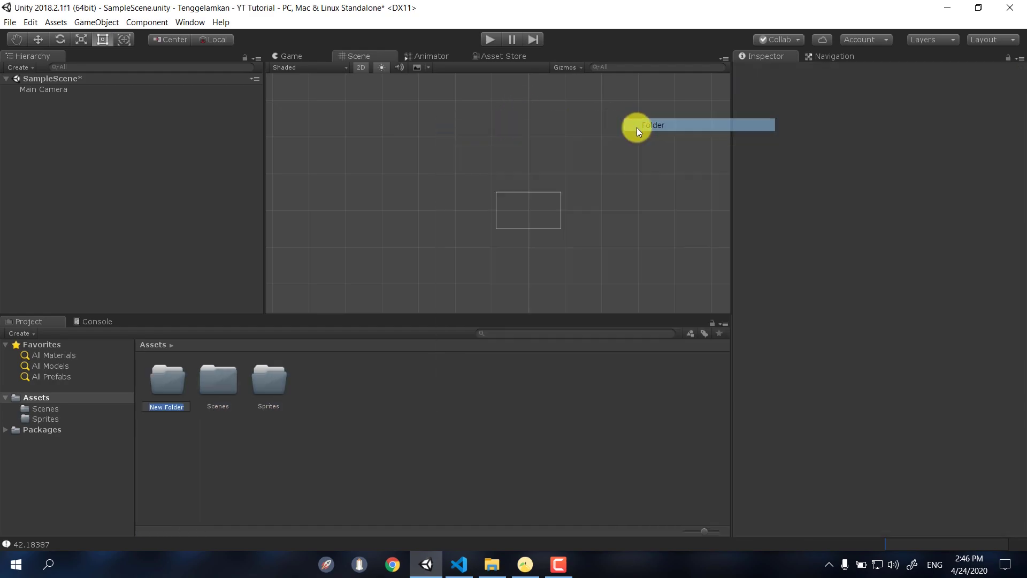
text(Animation)
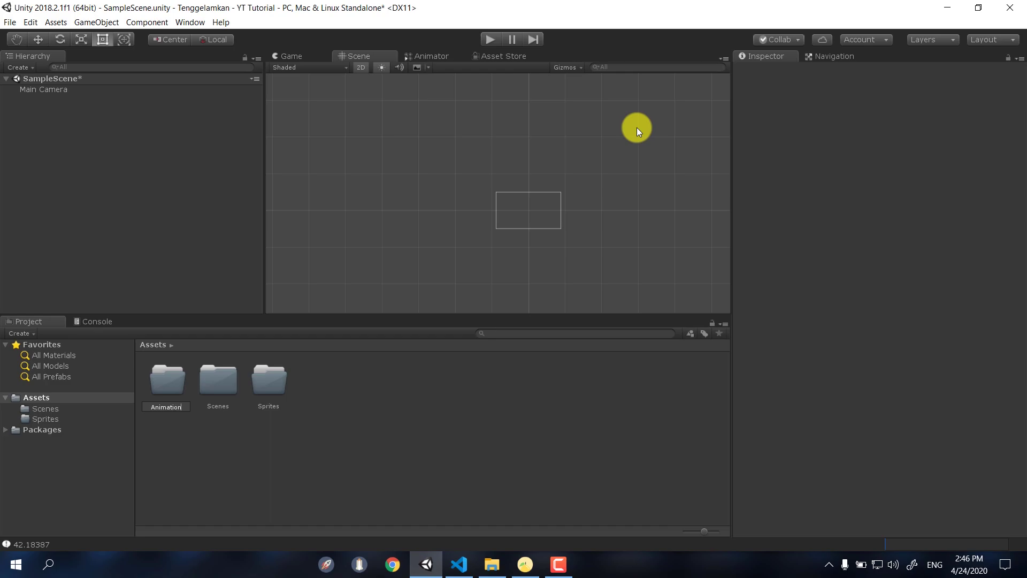
key(Return)
- Create a new folder named Scripts in the project's Assets folder
right_click(413, 405)
mouse_move(515, 135)
click(613, 136)
text(Scripts)
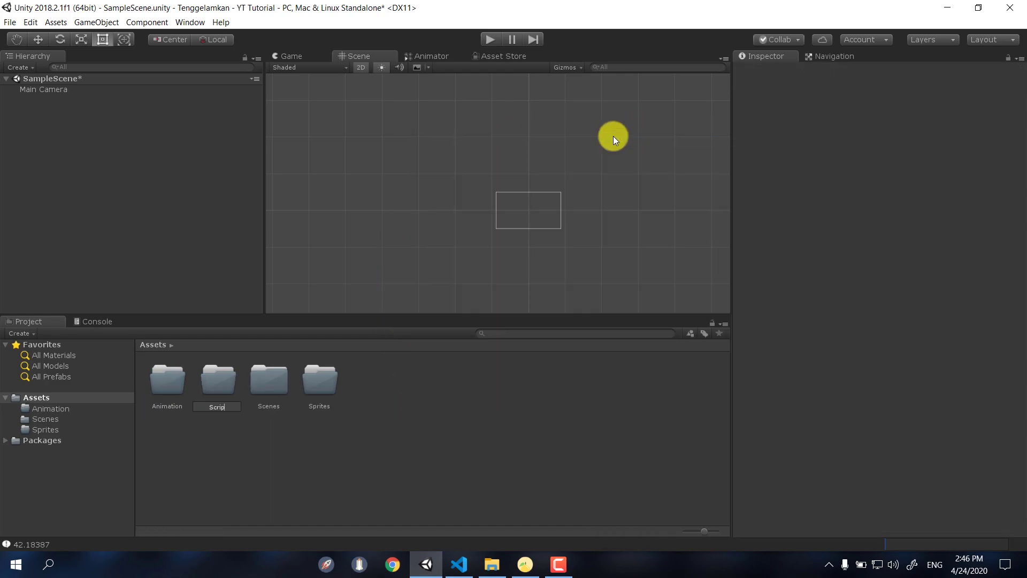
key(Return)
- Create a new folder named Prefabs in the project's Assets folder
right_click(395, 490)
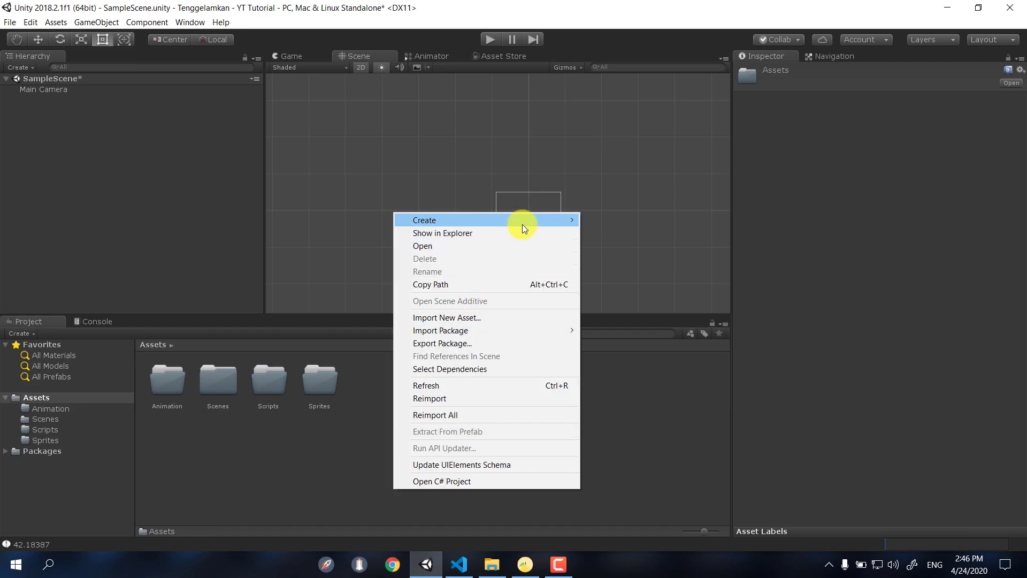
mouse_move(522, 221)
click(620, 175)
text(Prefabs)
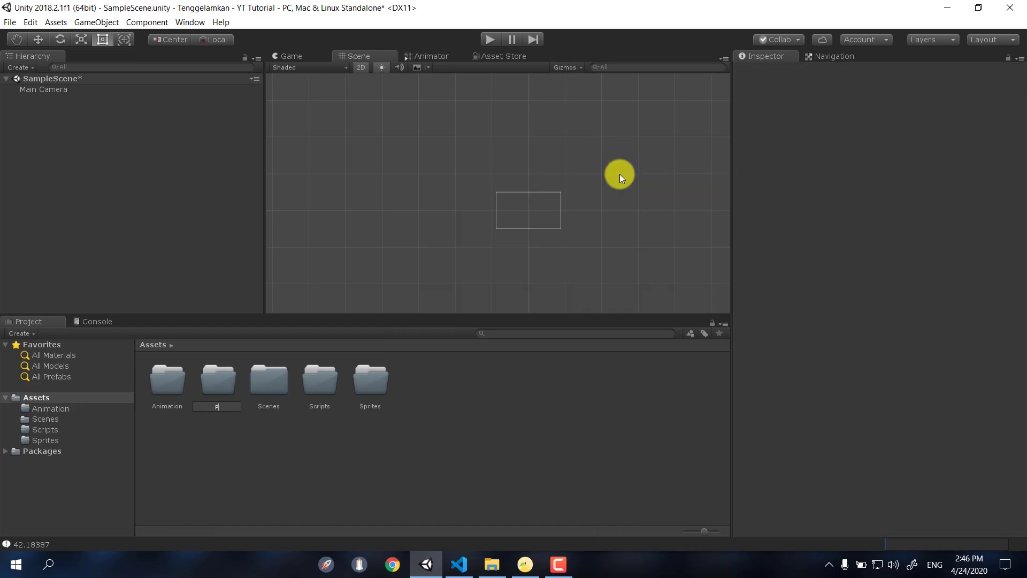
key(Return)
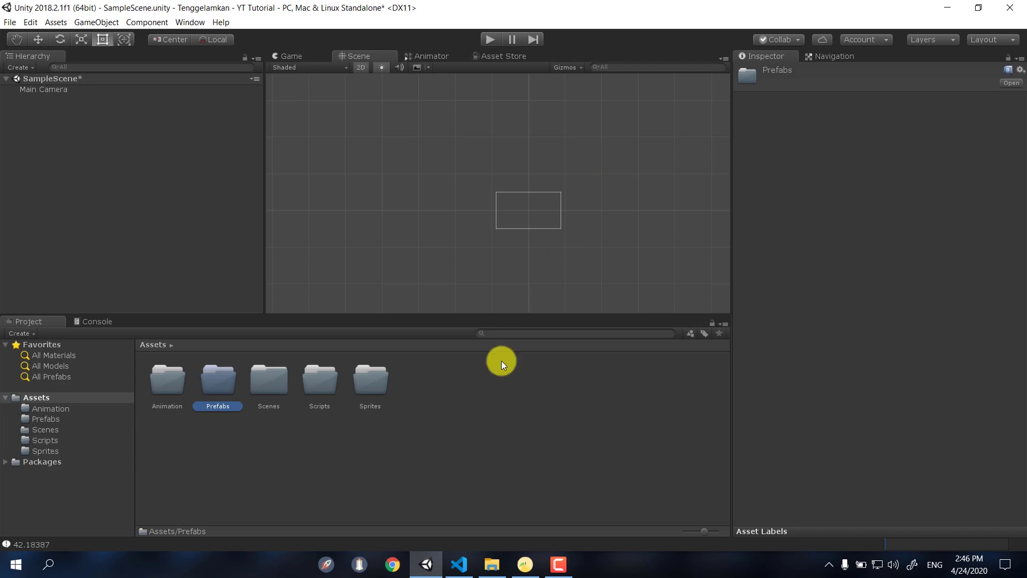
- Import the ikan and Map images from the Sprites2 folder in File Explorer into the project's Sprites folder
click(409, 418)
double_click(377, 387)
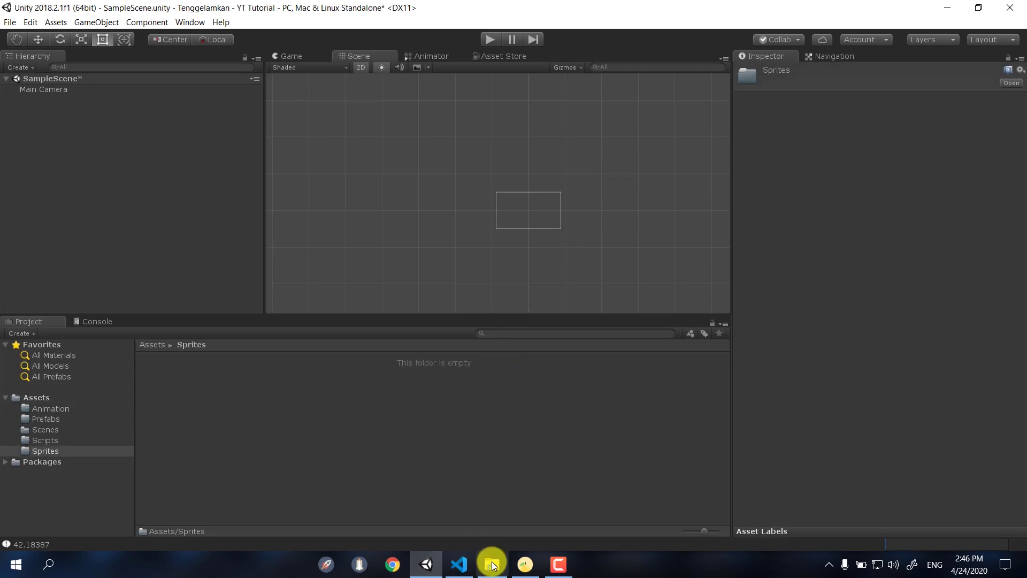
click(492, 564)
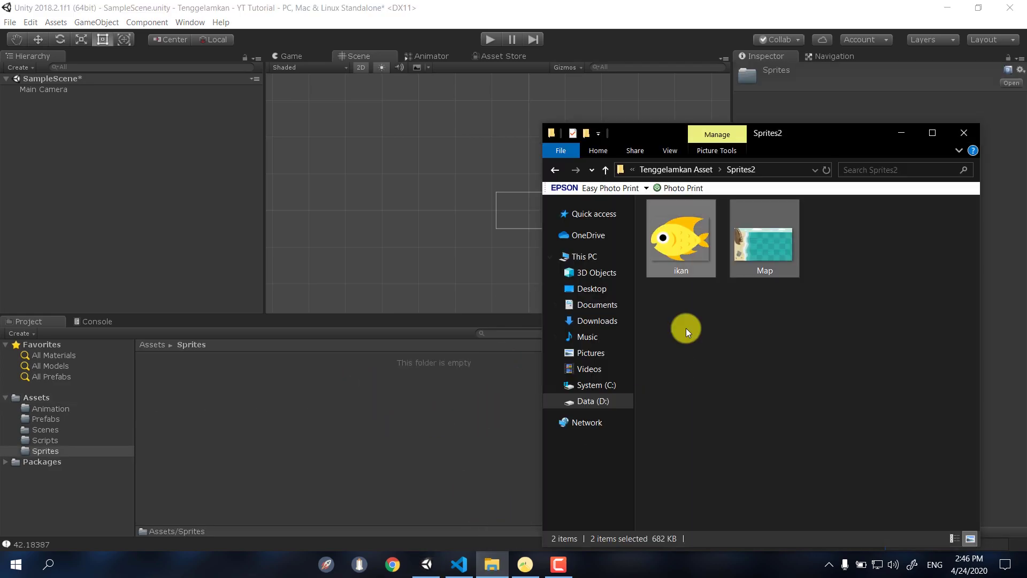
drag(300, 406, 300, 407)
click(300, 407)
- Add the Map sprite to the scene and scale it down proportionally to about 0.225 to fit the camera frame
drag(217, 388, 145, 201)
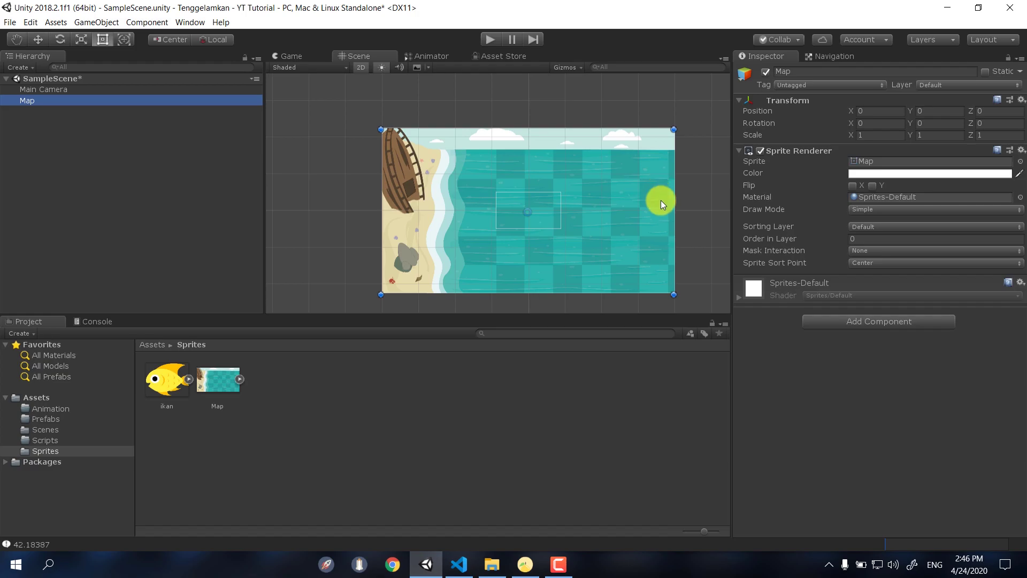
shift+drag(670, 289, 556, 219)
scroll(557, 219, up, 4)
scroll(515, 220, up, 3)
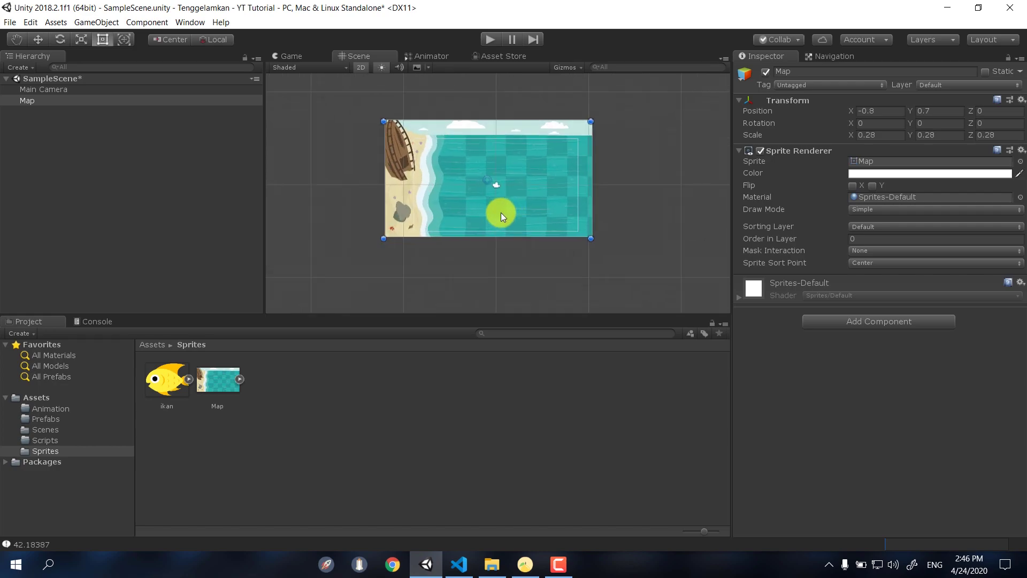
shift+drag(625, 245, 597, 202)
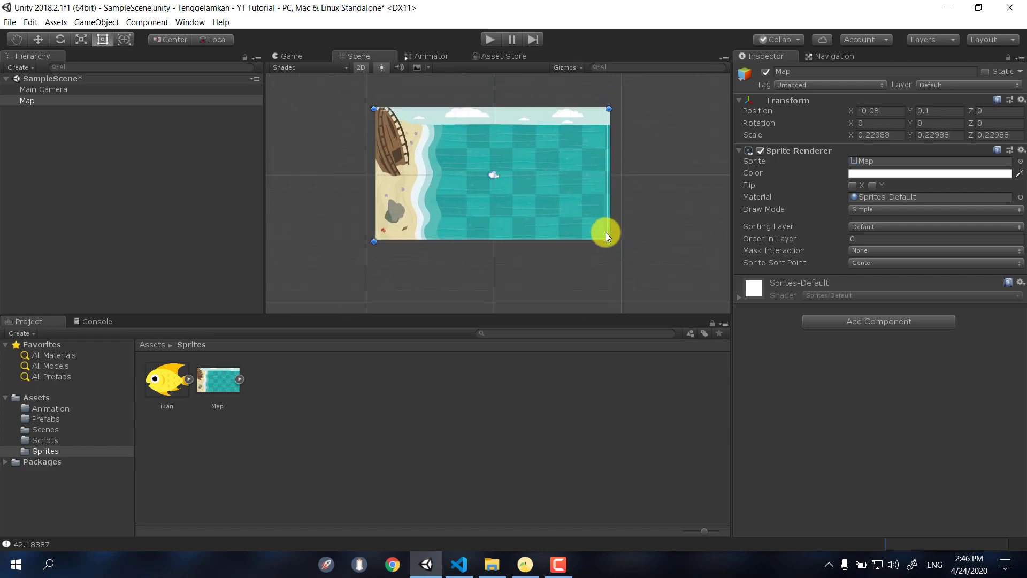
shift+drag(608, 241, 592, 212)
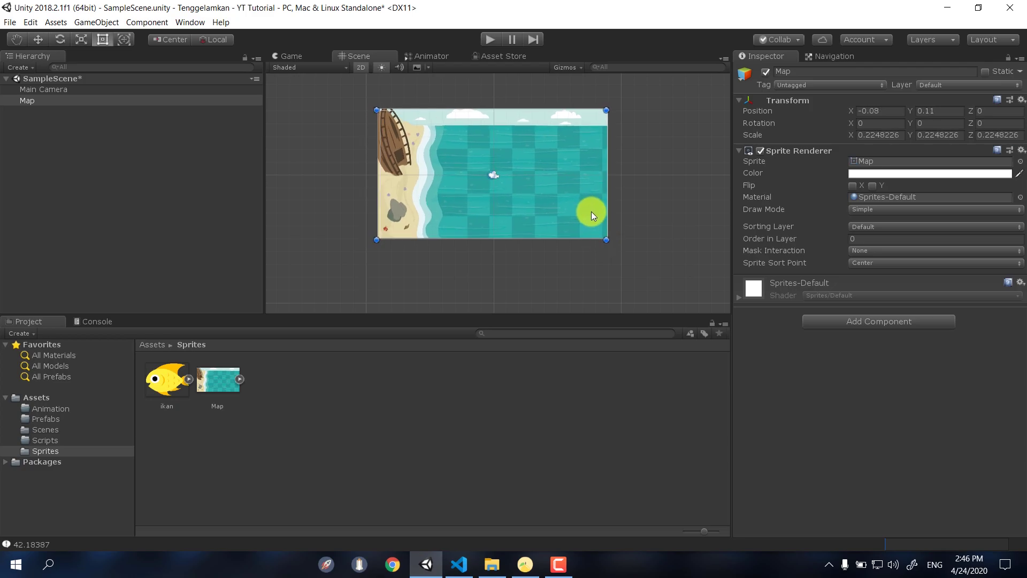
- Set the Map sprite's order in layer to -1
click(874, 236)
text(-1)
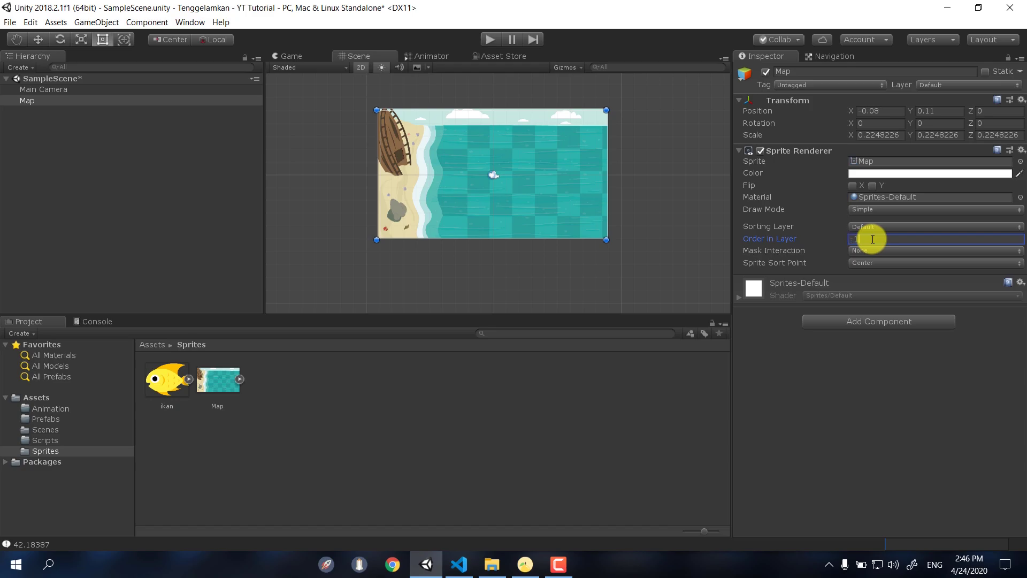
scroll(488, 221, up, 4)
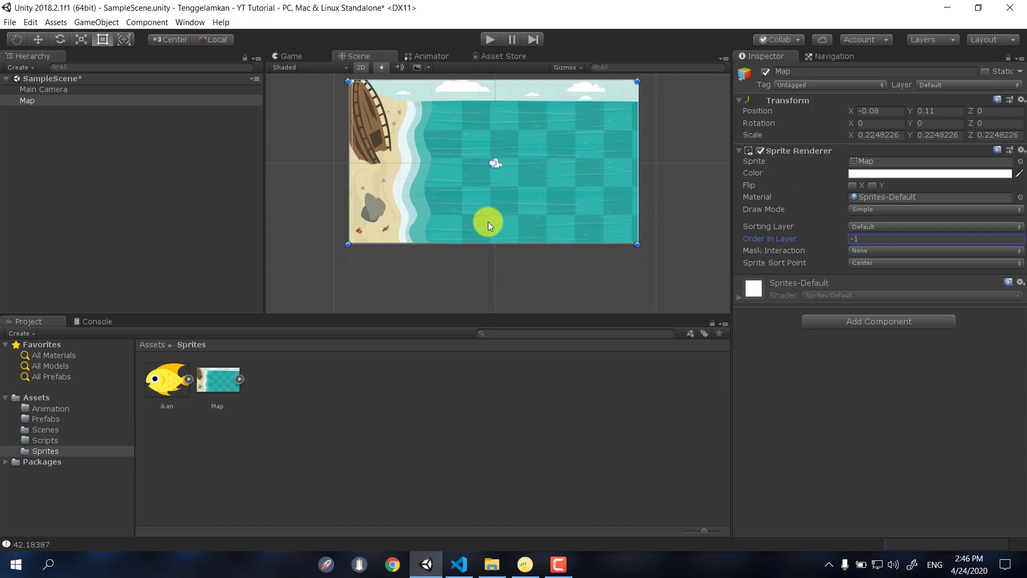
middle_drag(538, 166, 536, 216)
scroll(537, 216, up, 1)
scroll(537, 216, down, 1)
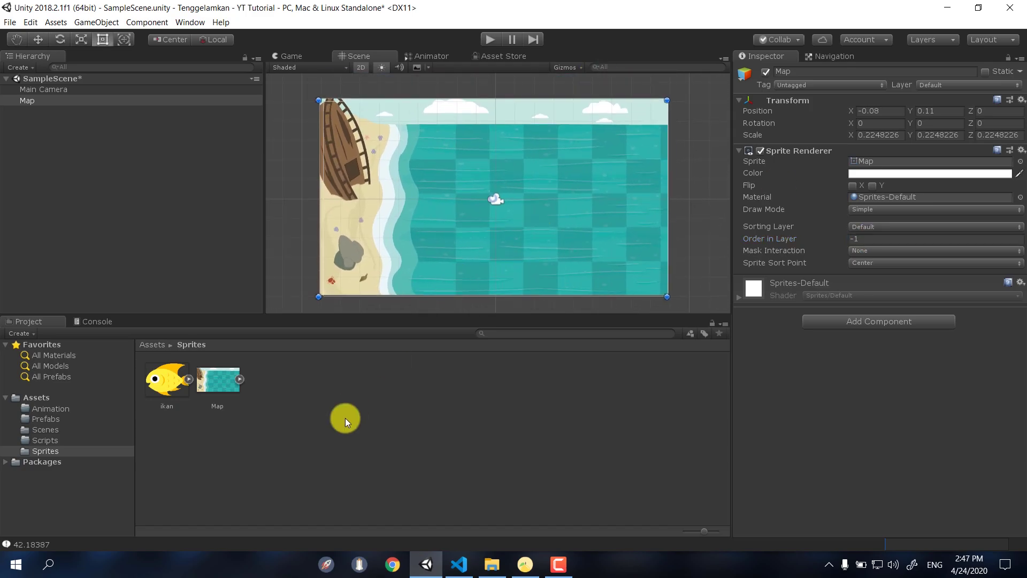
- Place the ikan sprite on the water in the scene and set its X and Y scale to 0.2
click(343, 405)
drag(159, 395, 539, 201)
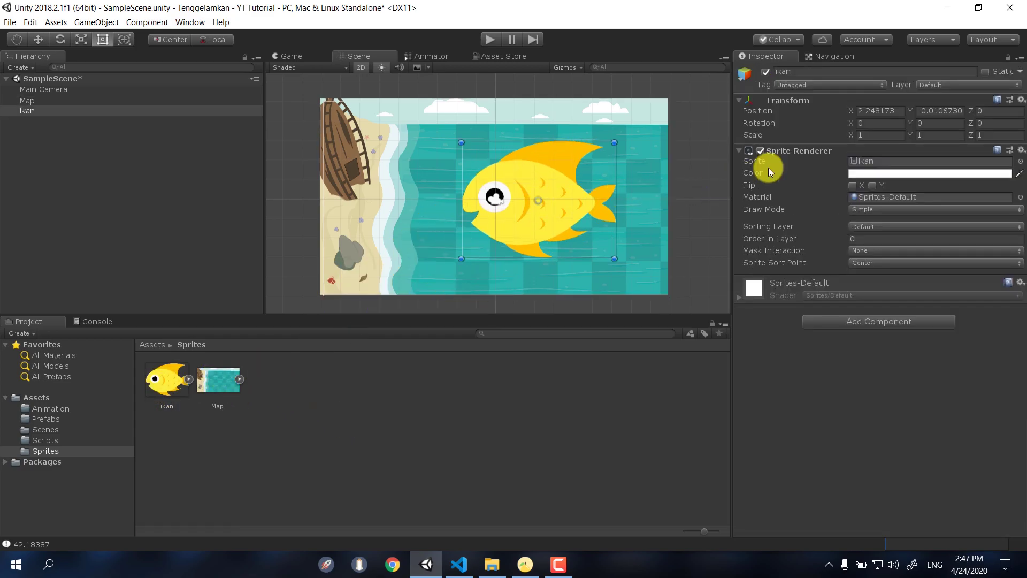
click(868, 135)
text(0.2)
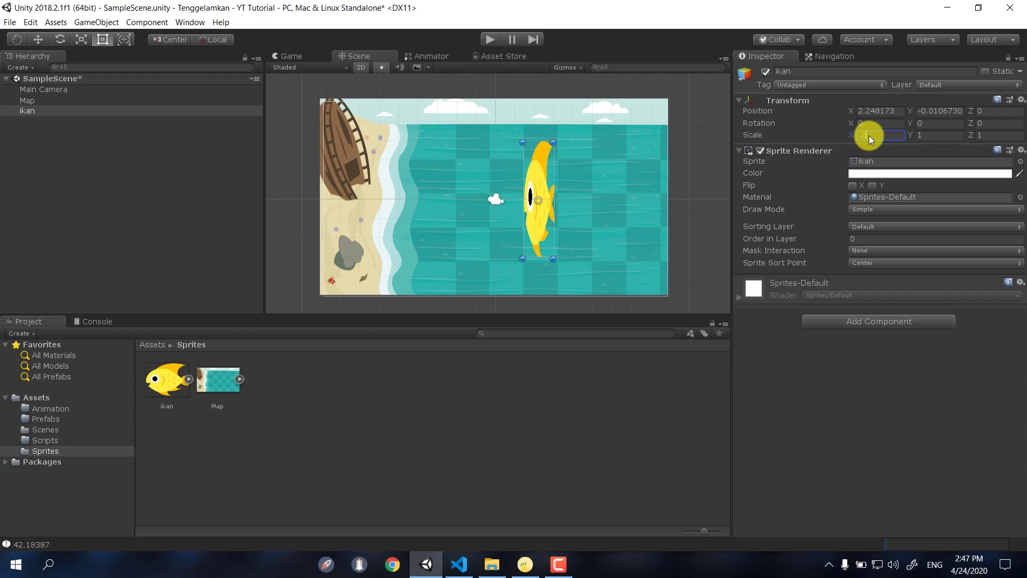
key(Tab)
text(0.2)
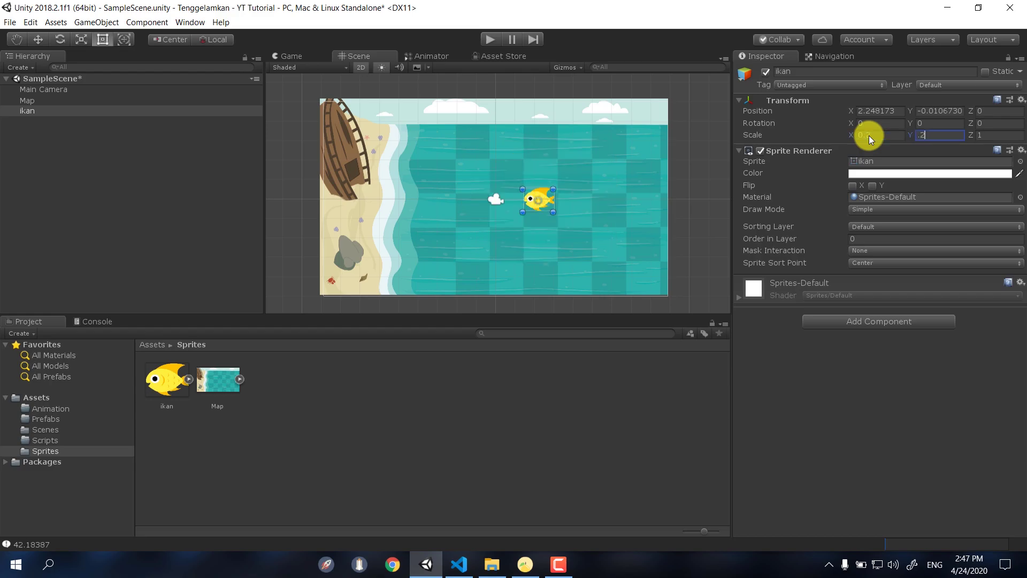
- Move the fish slightly on the water to about X 2.36, Y -0.45
scroll(589, 210, up, 3)
click(545, 212)
drag(545, 212, 546, 213)
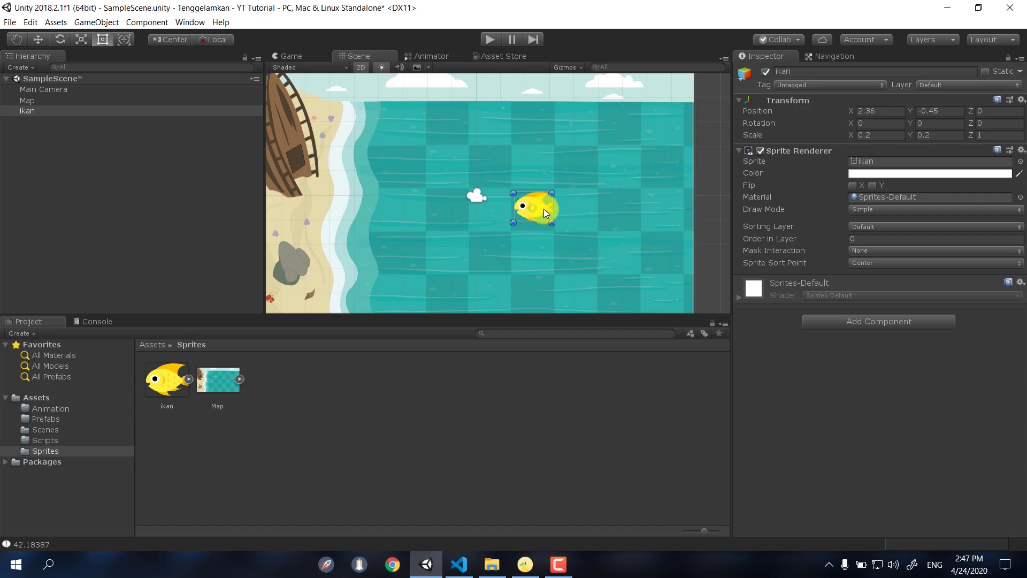
- Open the Animation window and create a clip named ikanAnimation for the fish in the Animation folder
click(190, 23)
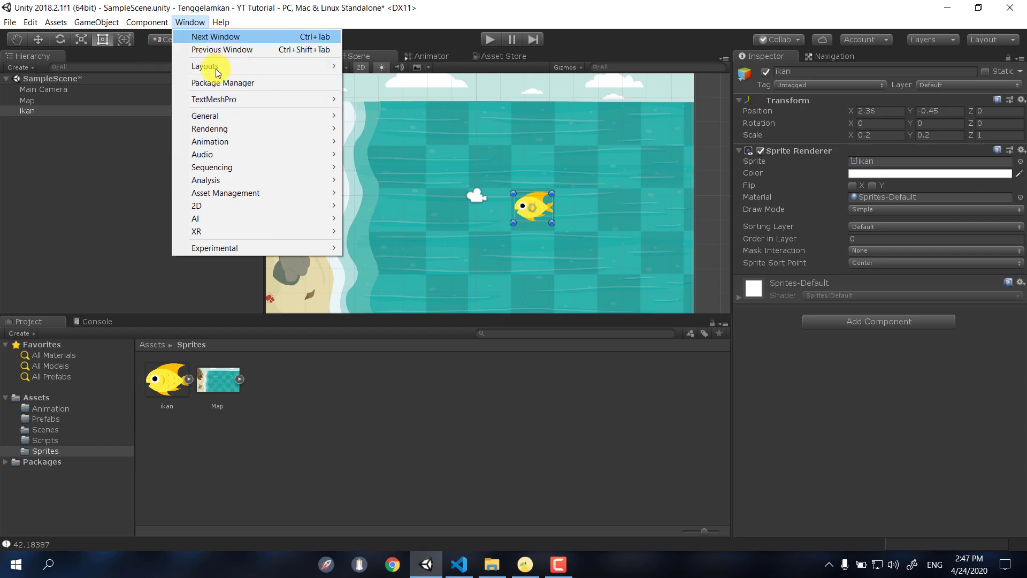
mouse_move(255, 141)
click(358, 143)
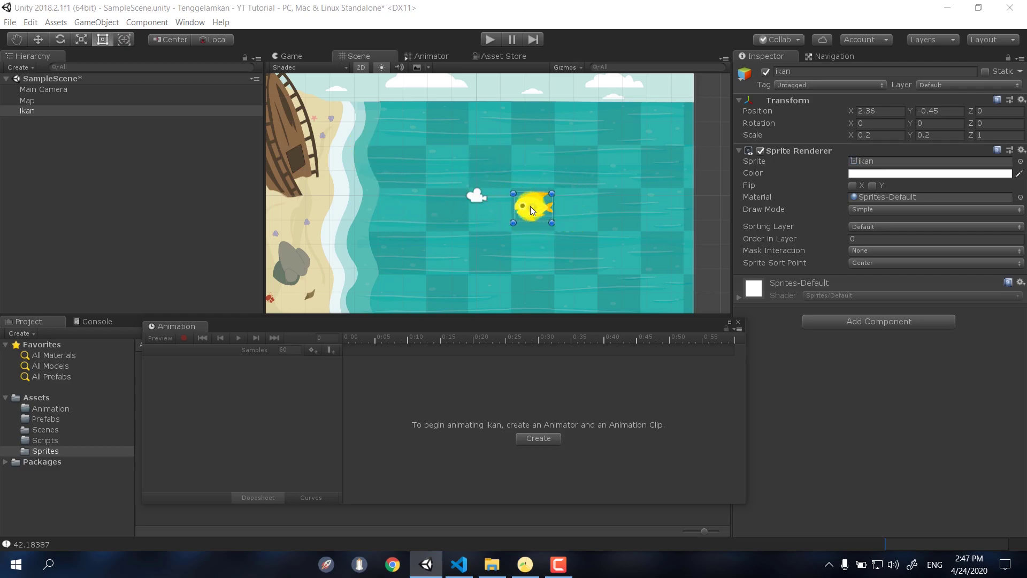
click(537, 438)
click(224, 61)
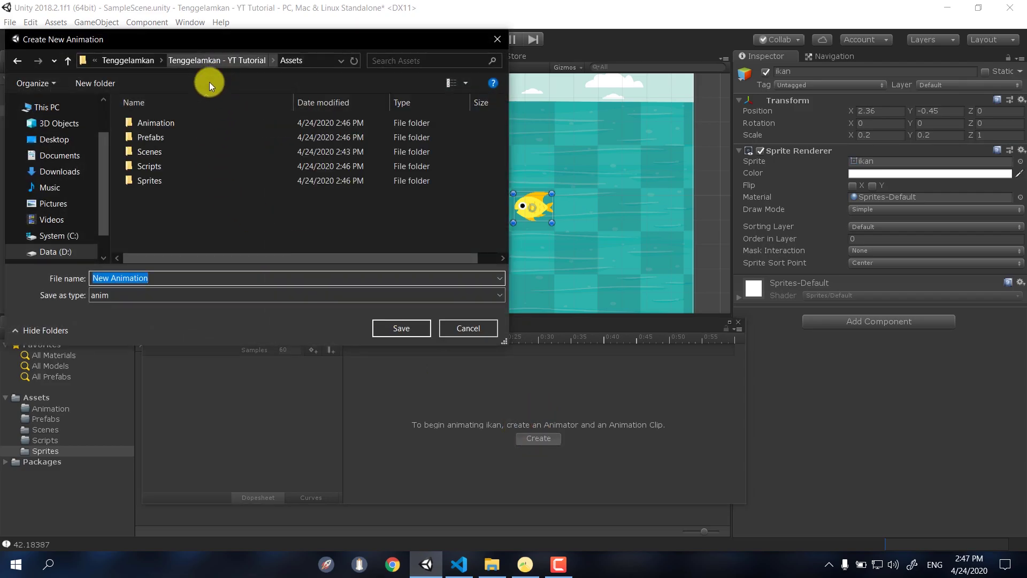
double_click(168, 120)
click(172, 276)
text(ikanAnimation)
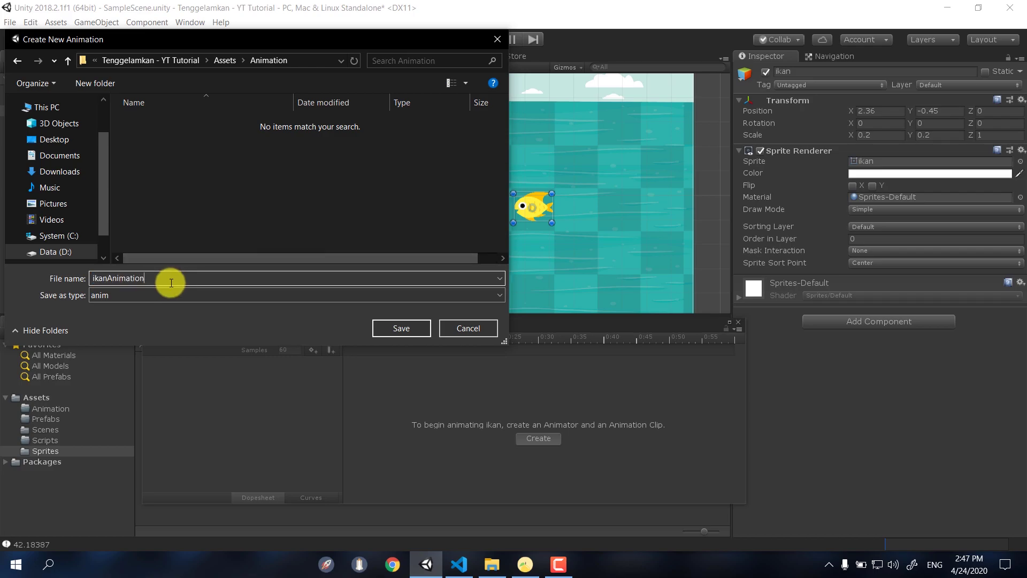
key(Return)
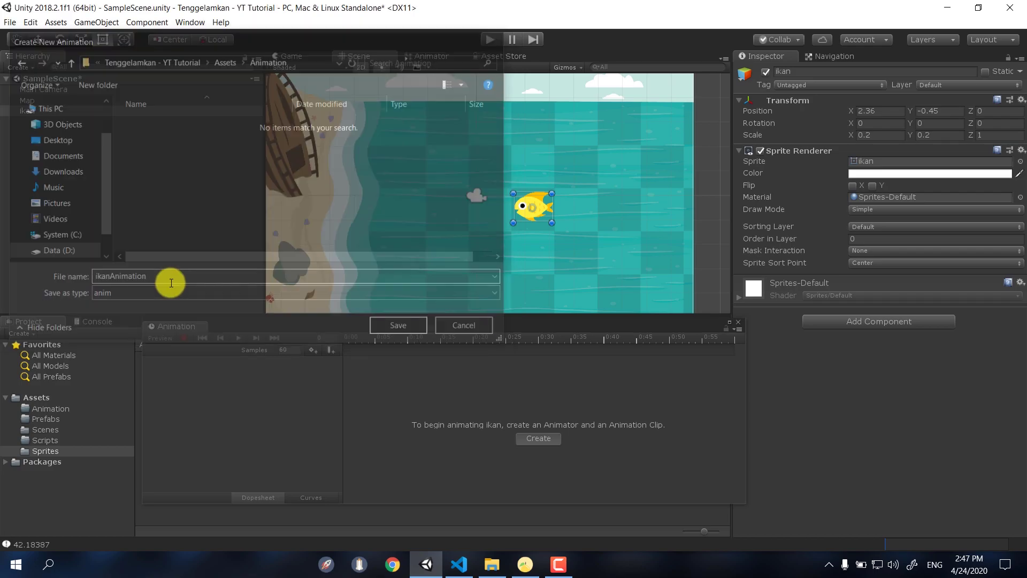
- Add the Transform Scale property to the ikanAnimation clip
click(205, 368)
click(327, 370)
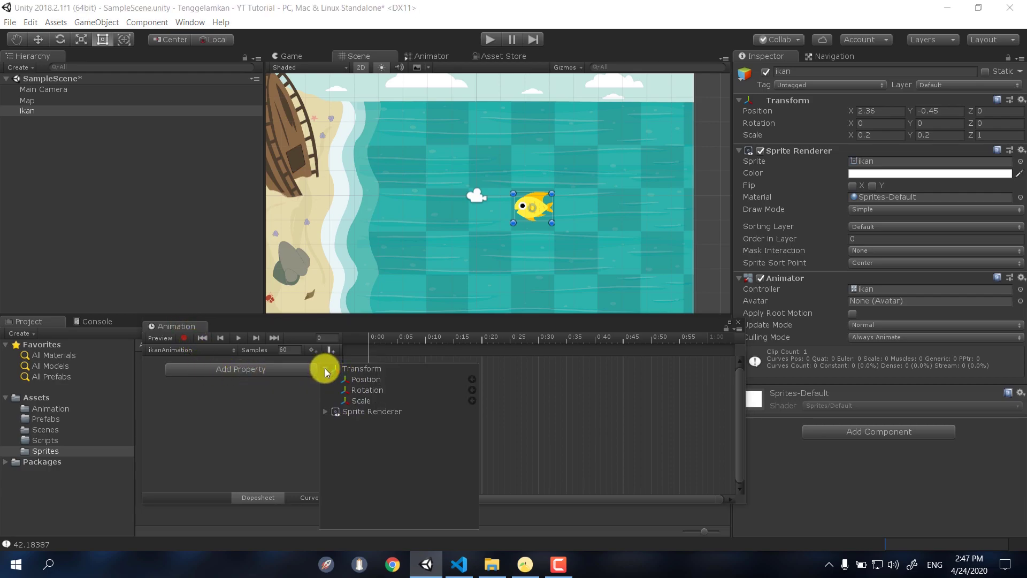
click(470, 399)
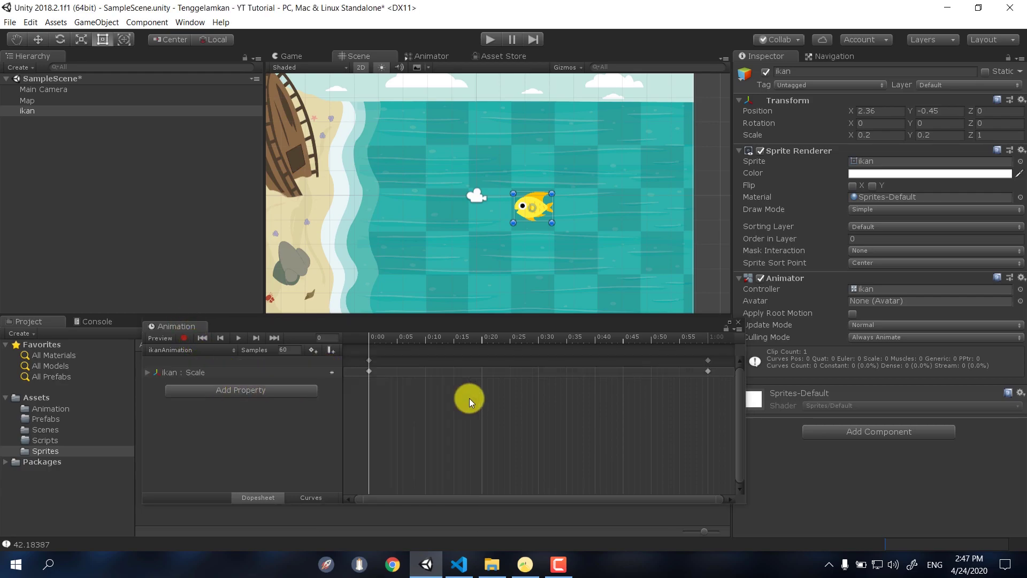
- Set the fish's Scale.x and Scale.y to 0.1 at the first frame of the clip
click(150, 372)
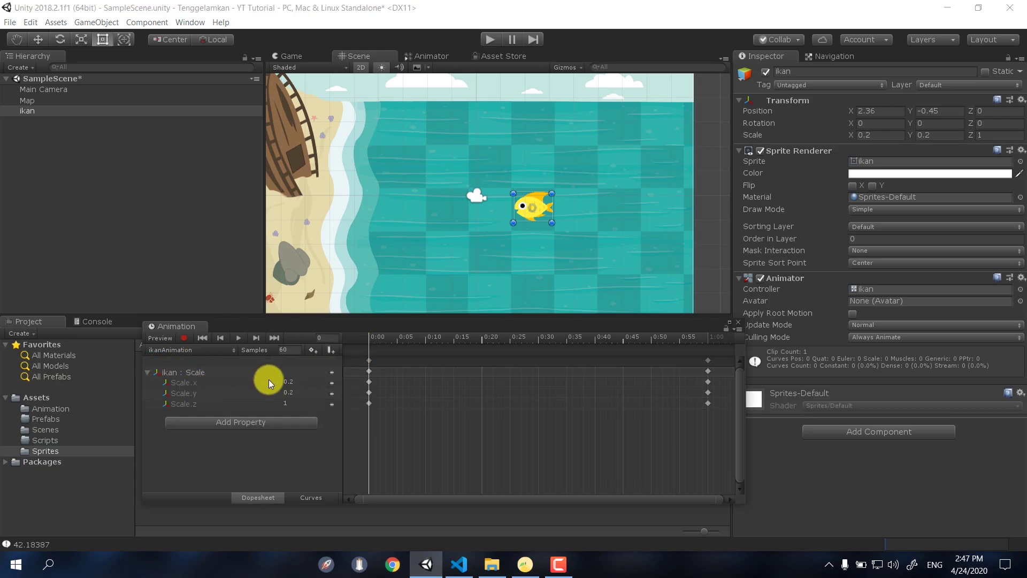
click(292, 382)
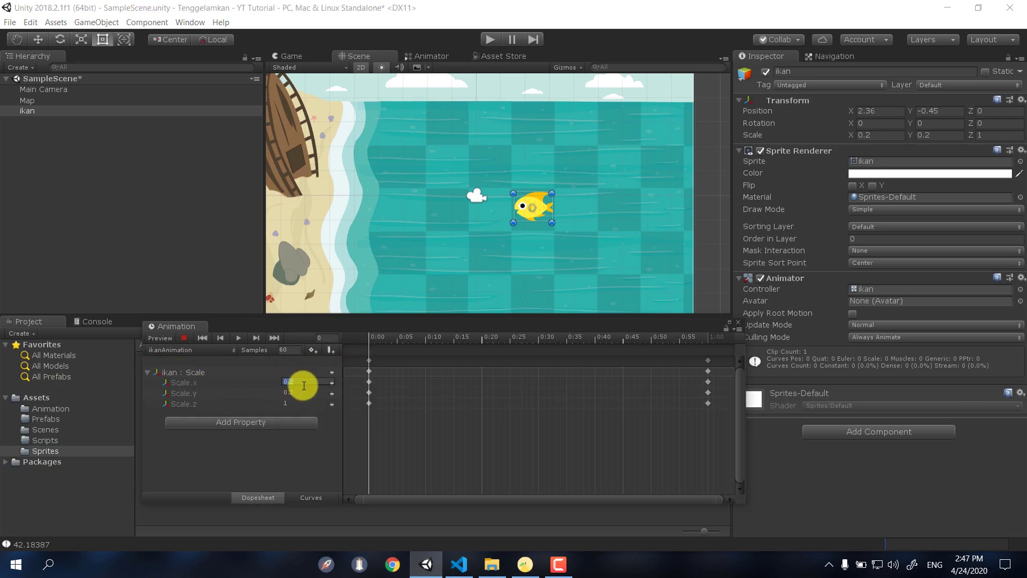
text(0.1)
key(Tab)
text(0.1)
- Add a keyframe at 0:10 with the fish's Scale.x and Scale.y set to 0.25
drag(413, 338, 425, 338)
text(0.25)
key(Tab)
key(BackSpace)
text(0.25)
key(Return)
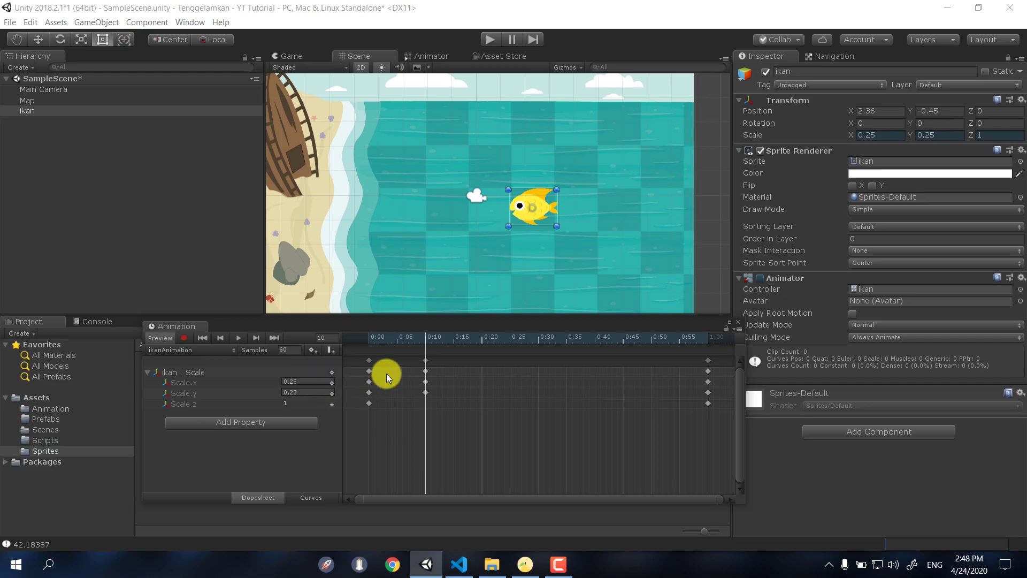
- Play the clip from its first frame and try it at a sample rate of 120
drag(378, 341, 362, 335)
click(242, 336)
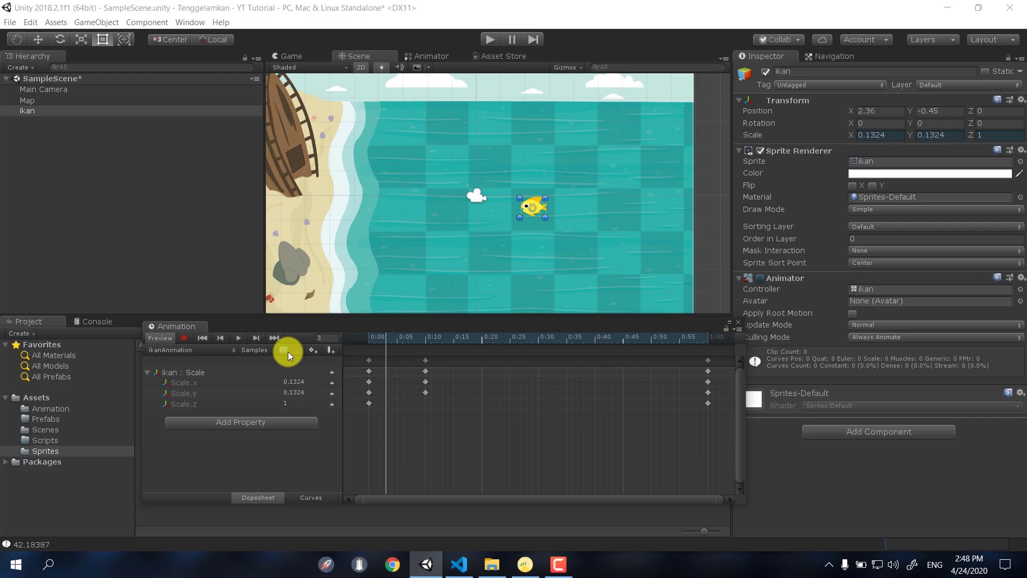
key(Return)
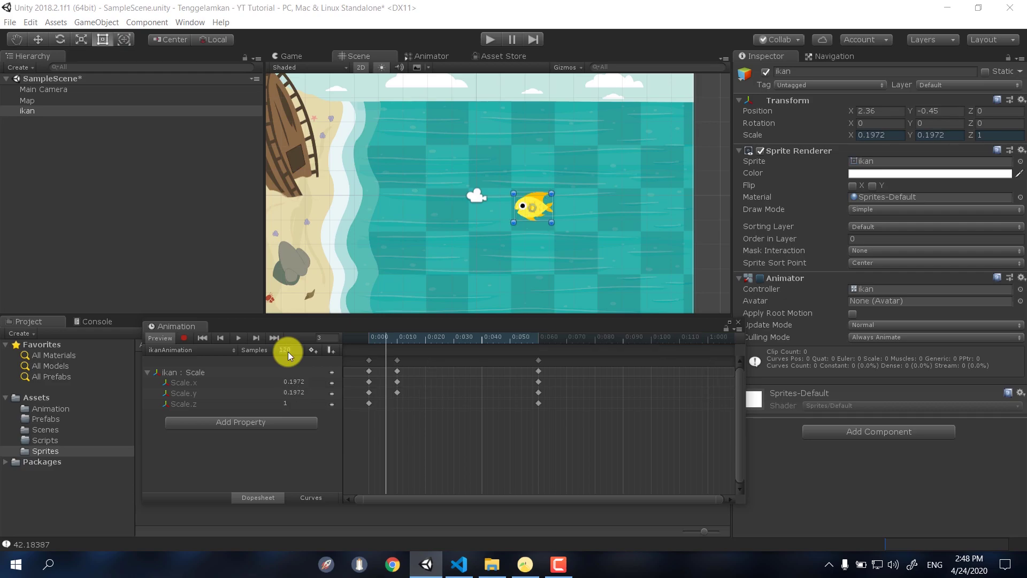
click(242, 338)
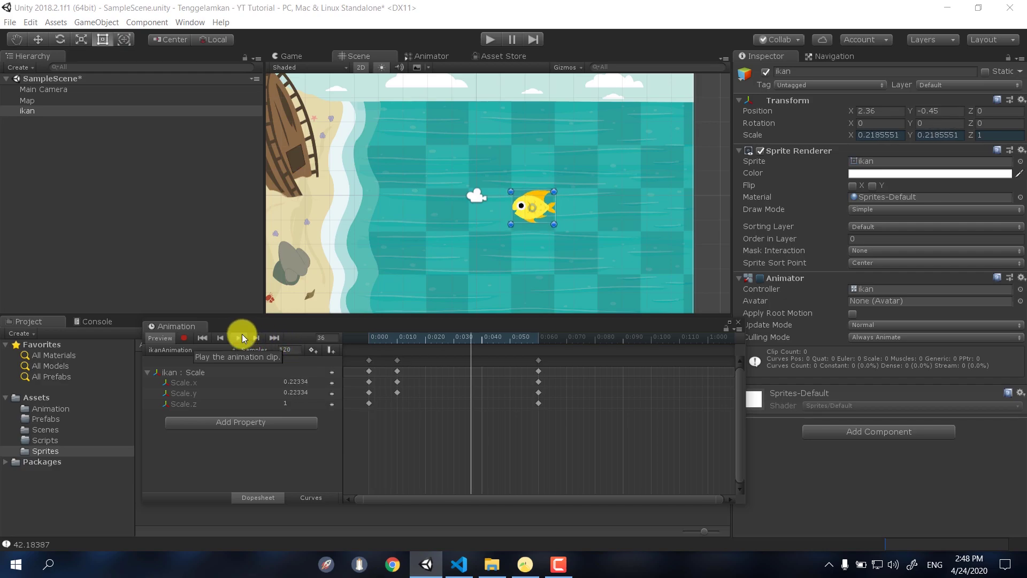
- Set the sample rate of the ikanAnimation clip to 60
click(289, 350)
text(60)
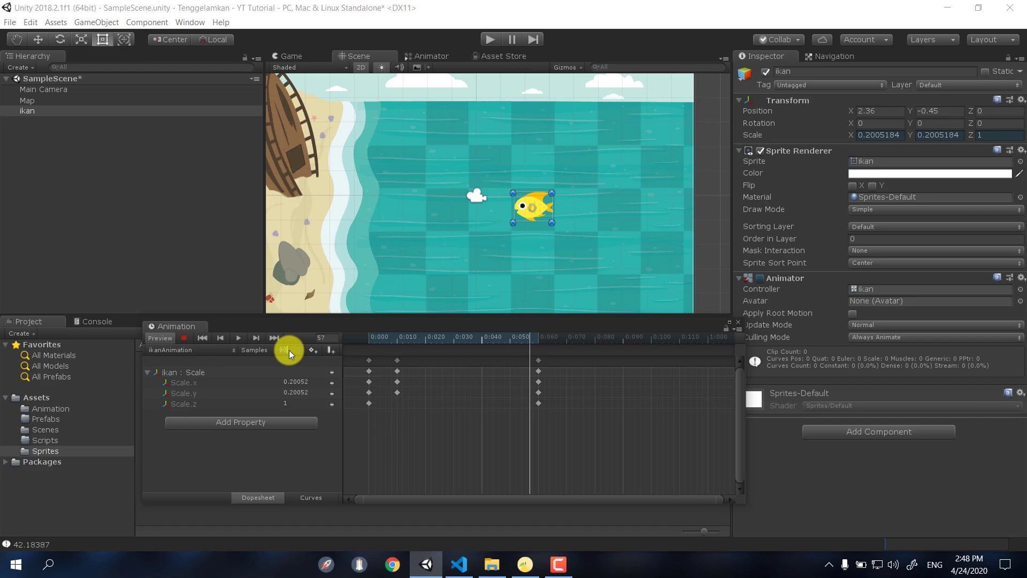
key(Return)
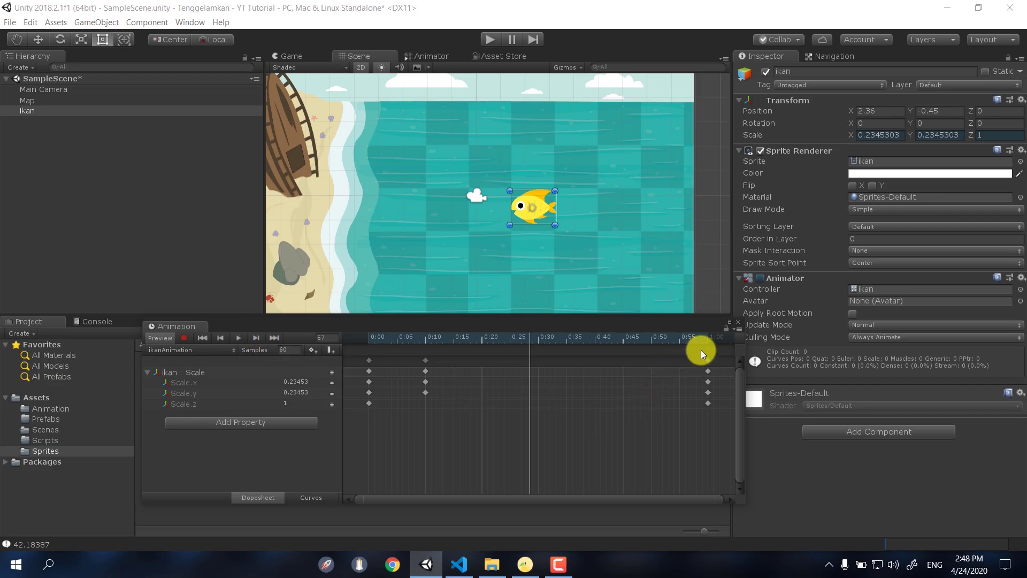
- Close the Animation window and save the scene
click(736, 322)
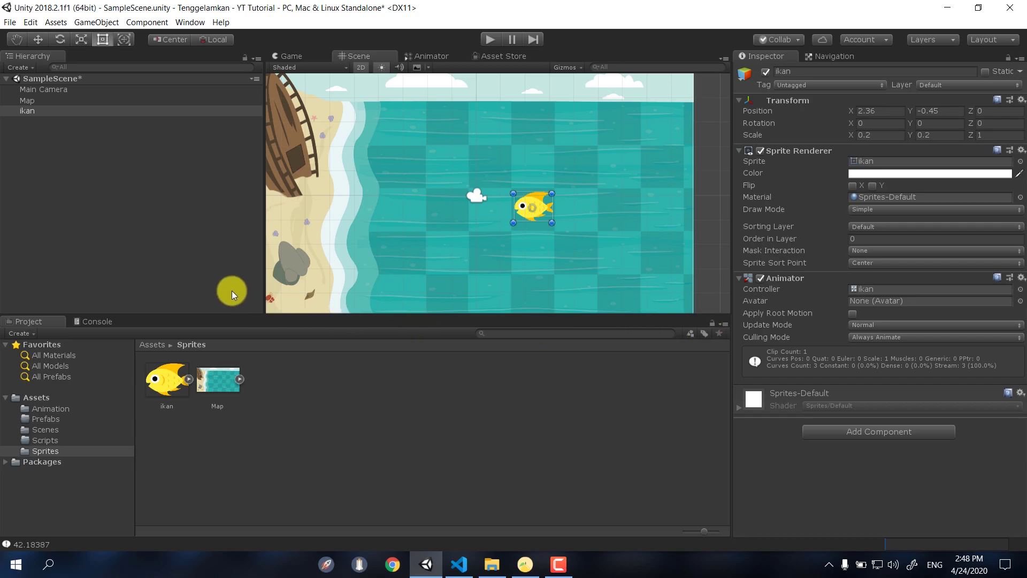
click(213, 274)
key(ctrl+s)
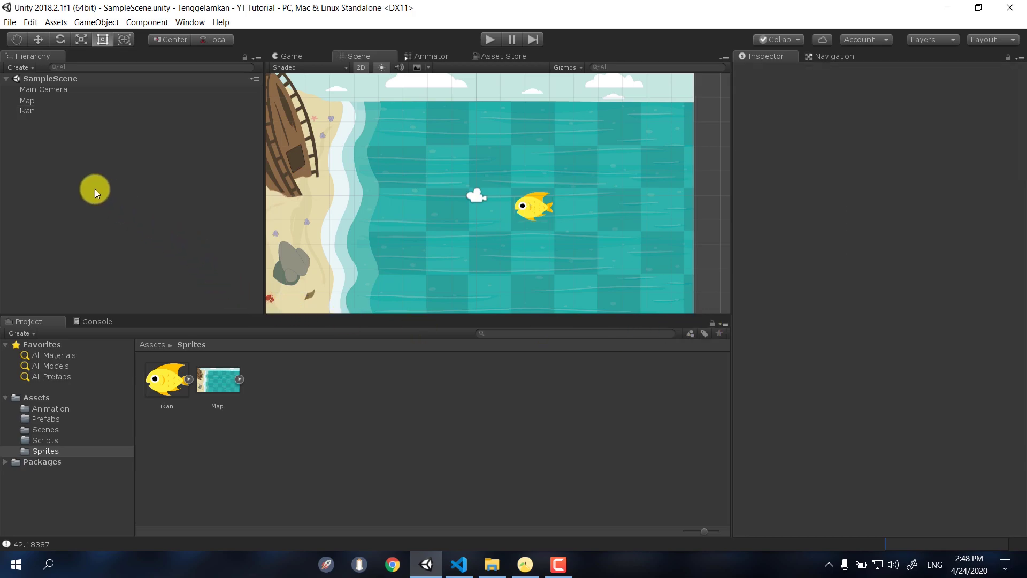
- Create an empty game object in the scene and name it ikanSpawner
right_click(94, 188)
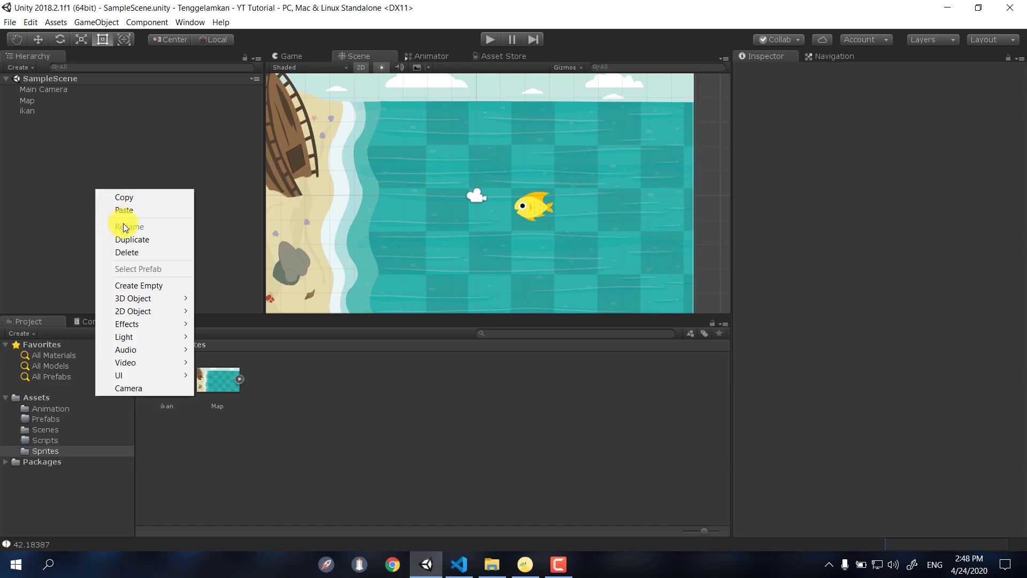
click(143, 285)
right_click(76, 124)
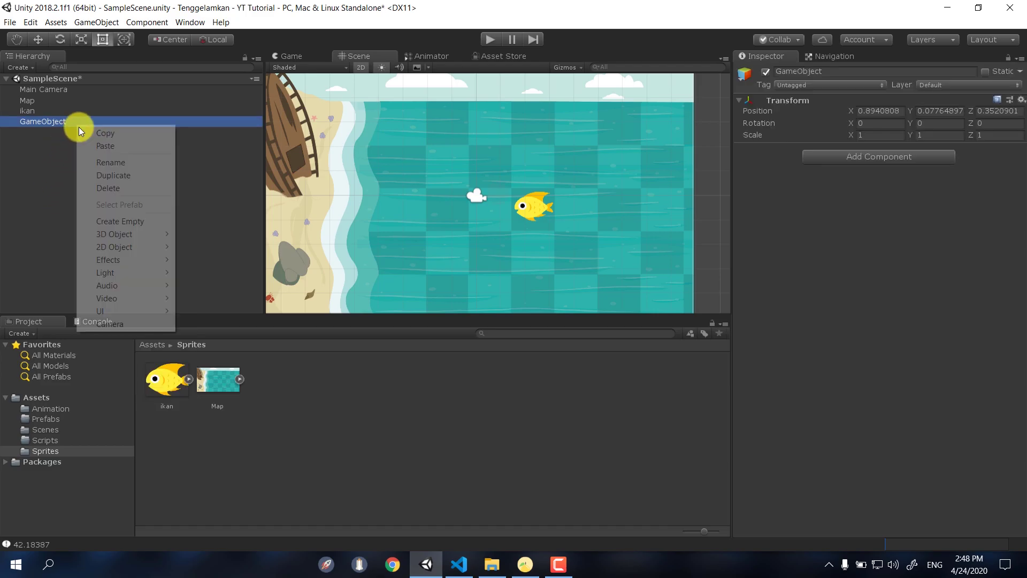
click(107, 162)
text(i)
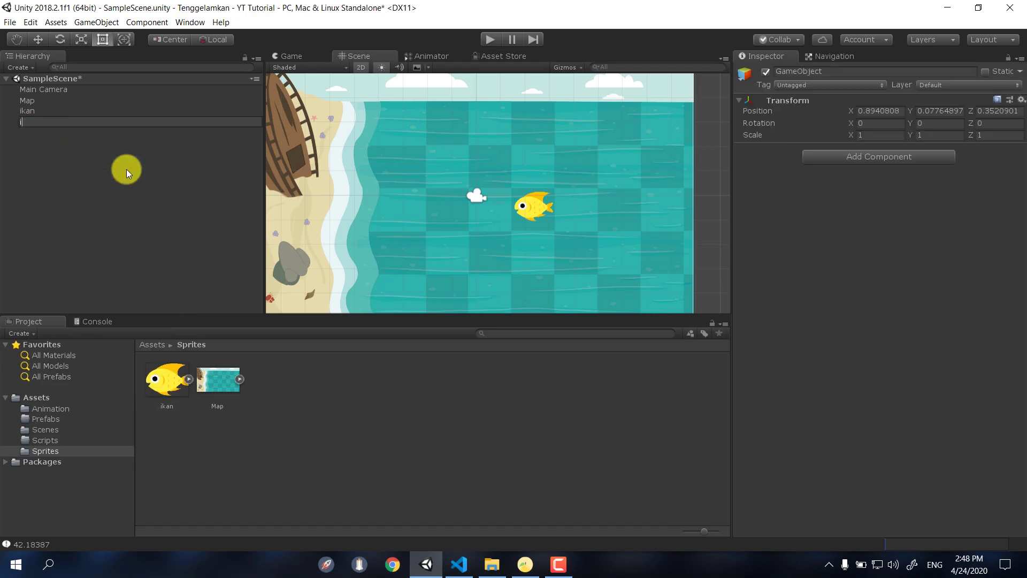
text(kanSpawner)
key(Return)
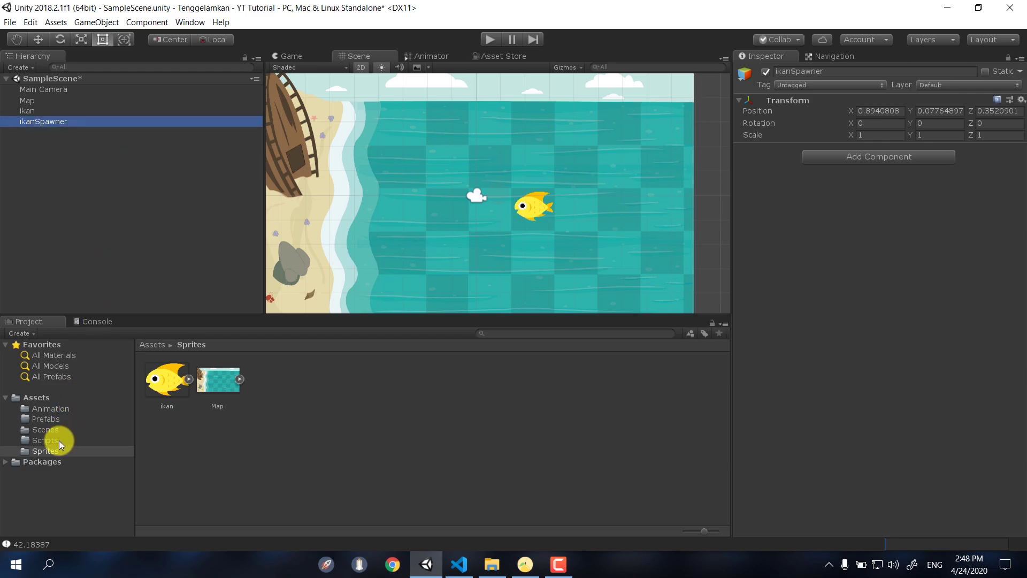
- Create a C# script named ikanSpawner in the Scripts folder
click(44, 440)
right_click(331, 441)
mouse_move(505, 171)
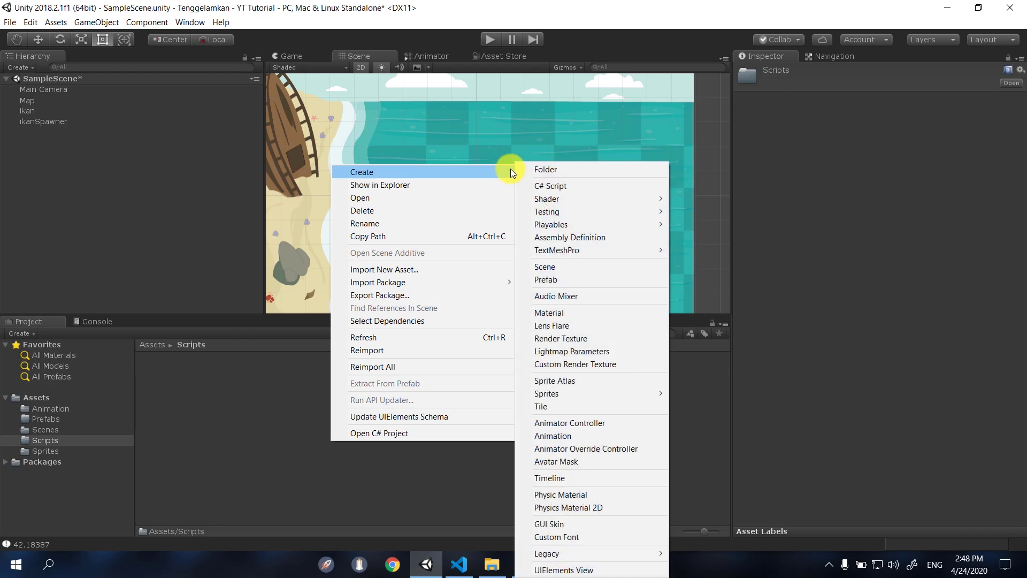
click(560, 185)
text(ikanSpawner)
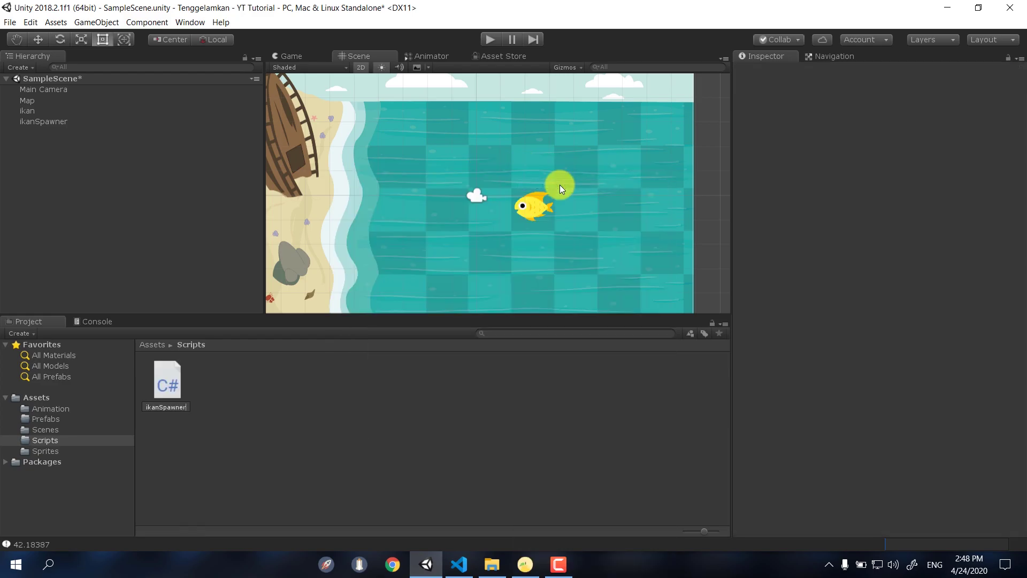
key(Return)
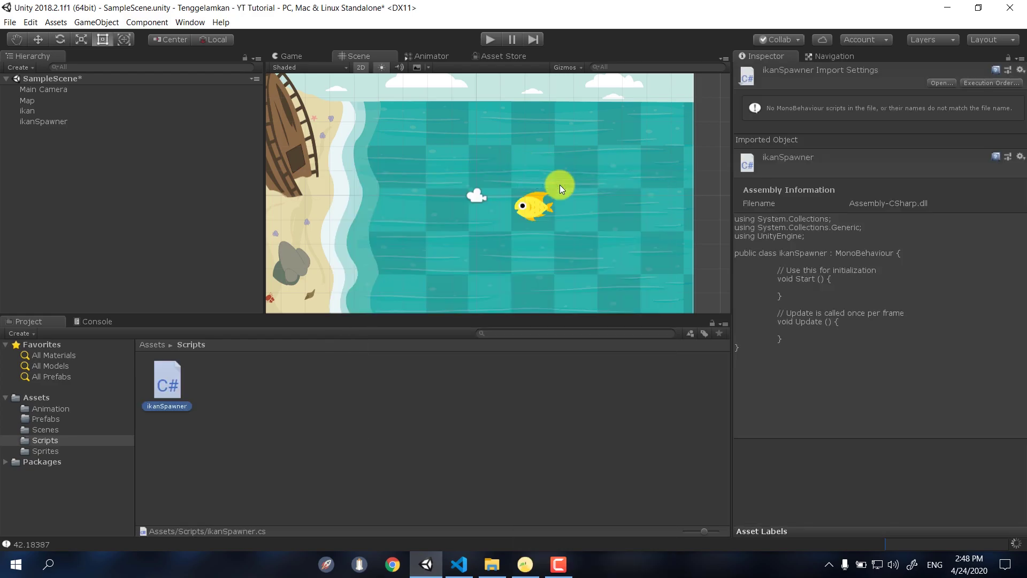
- Attach the ikanSpawner script to the ikanSpawner object and open the script in Visual Studio Code
click(45, 122)
drag(167, 379, 952, 286)
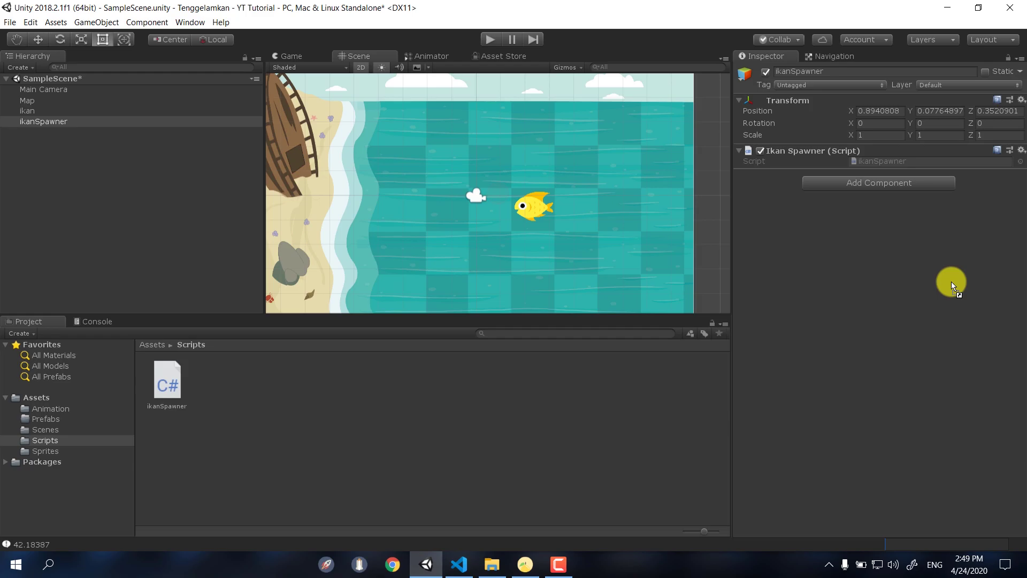
double_click(169, 379)
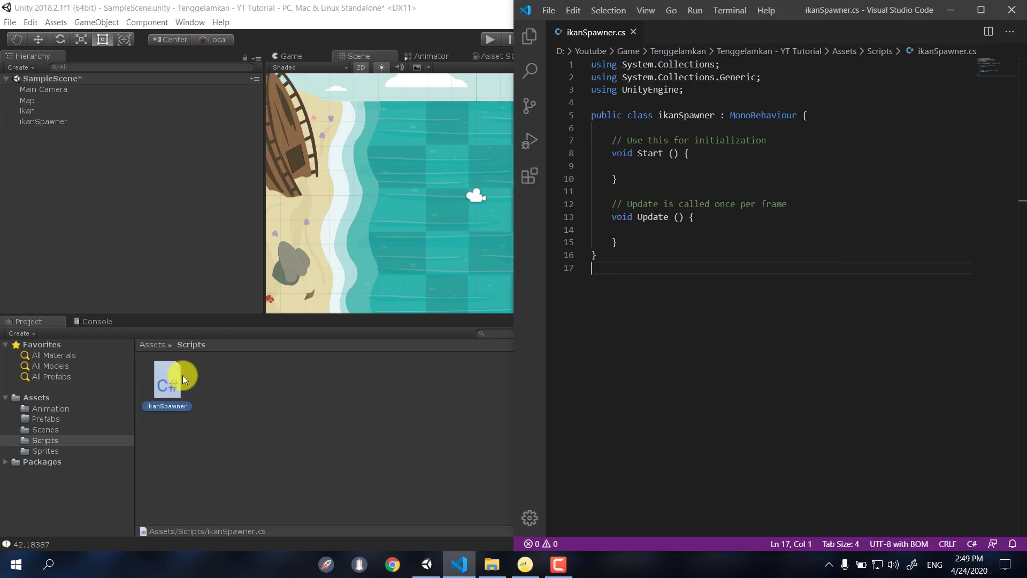
- Delete the Start method and both comments from the ikanSpawner class, and add blank lines above Update
drag(794, 204, 610, 142)
key(BackSpace)
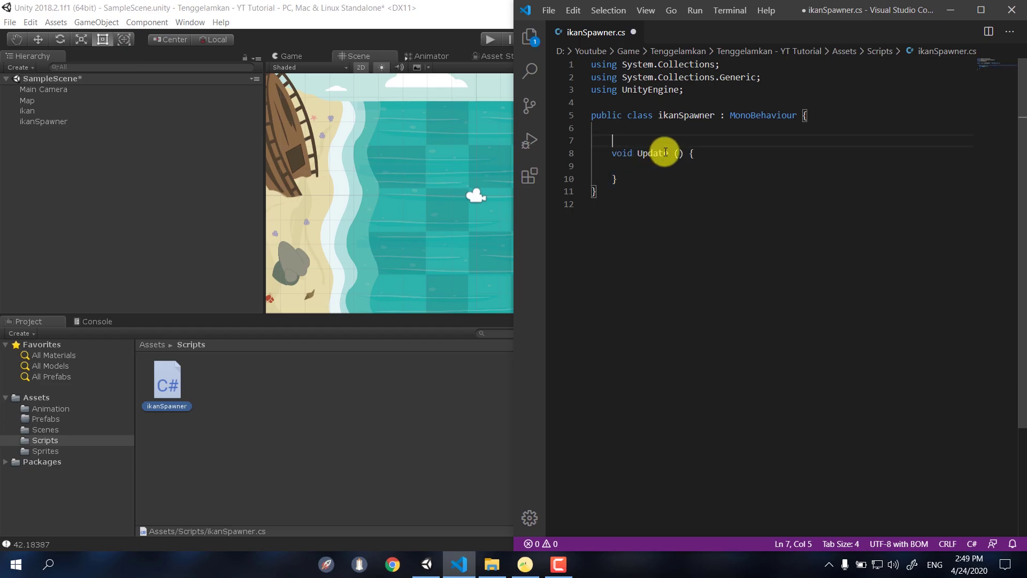
key(Return)
key(Return)
key(Up)
key(Up)
- Declare a public GameObject variable named ikan at the start of the ikanSpawner class
text(p)
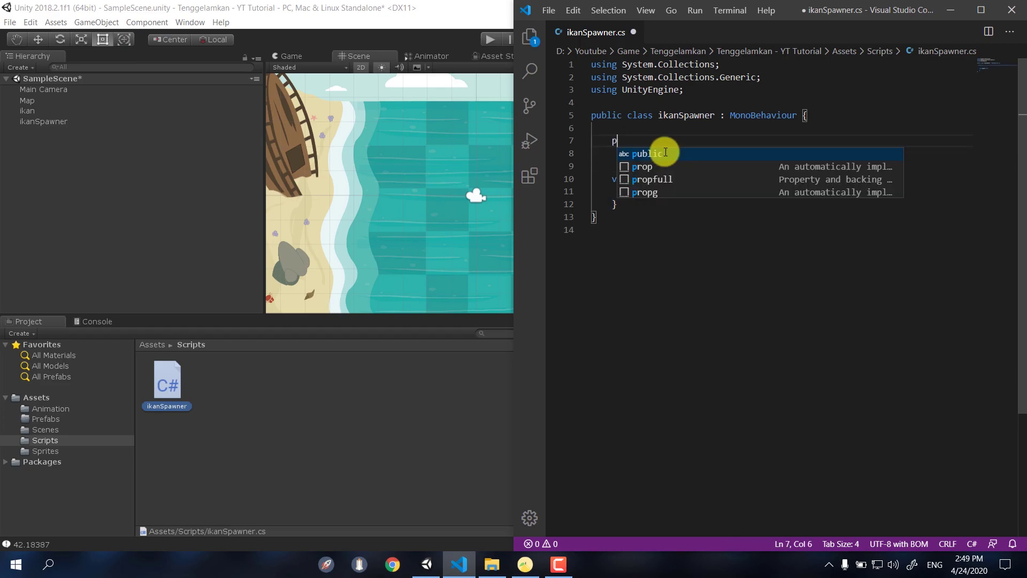
text(ublic Game)
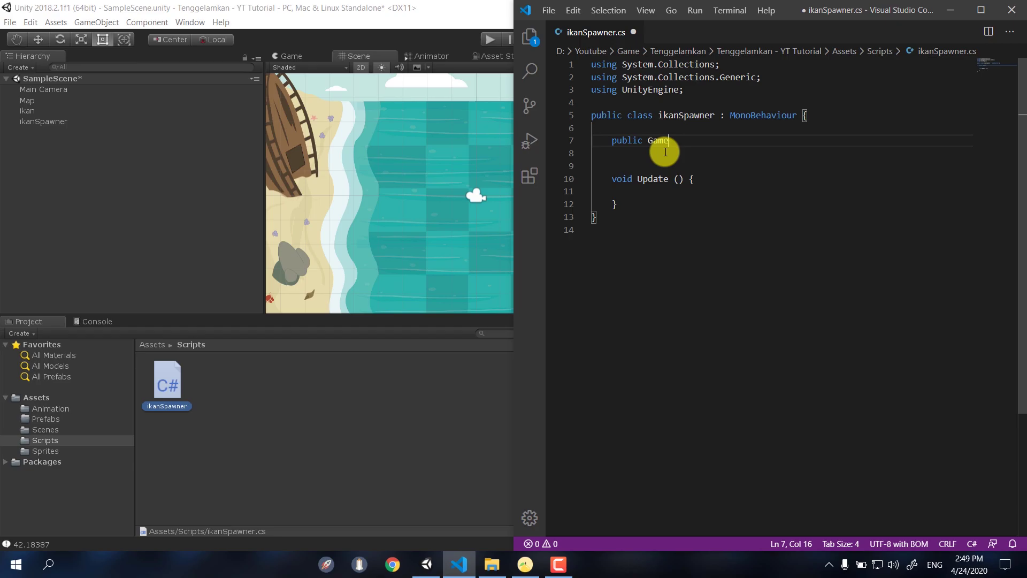
text(Object ikan;)
key(Return)
- Declare the public float variables spawnRate and nextSpawn, both initialised to 0f, below the ikan variable
text(public float spawm)
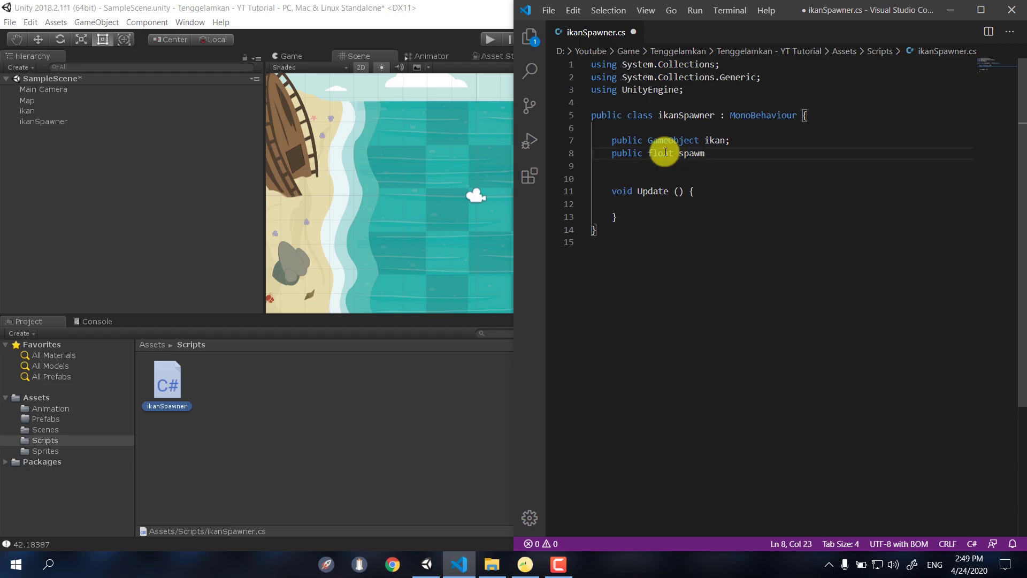
key(BackSpace)
text(nRate = 0f;)
key(Return)
text(public float nex)
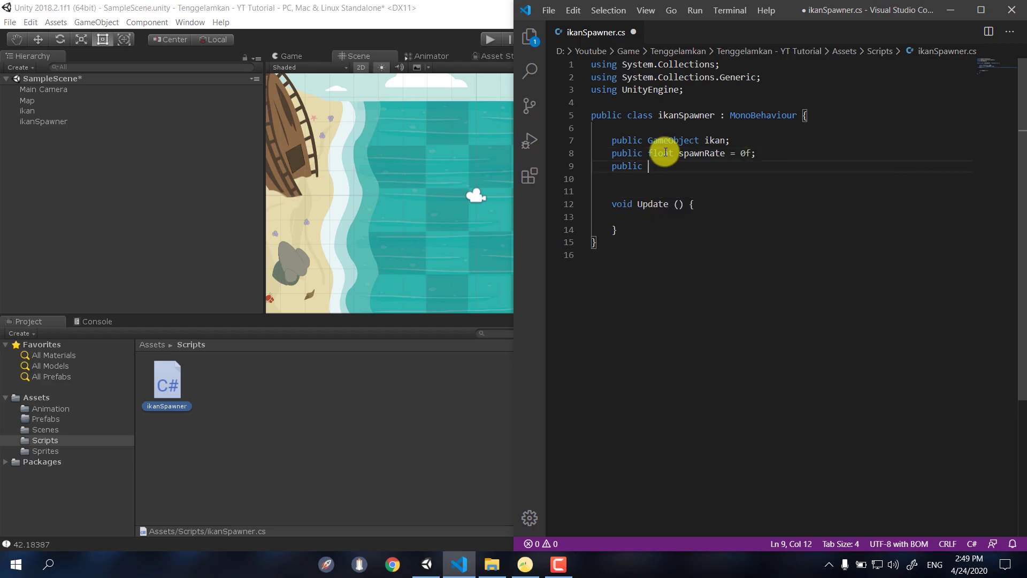
text(tSpawn)
text(0f;)
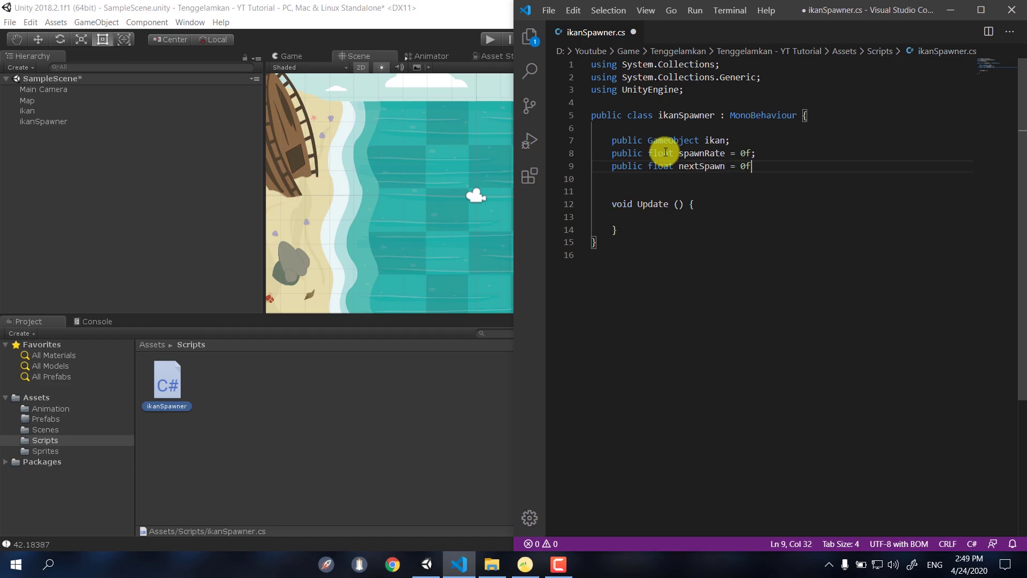
- Declare a private float array named linePos with empty braces below the public variables and save the script
key(Return)
key(Return)
text(pr)
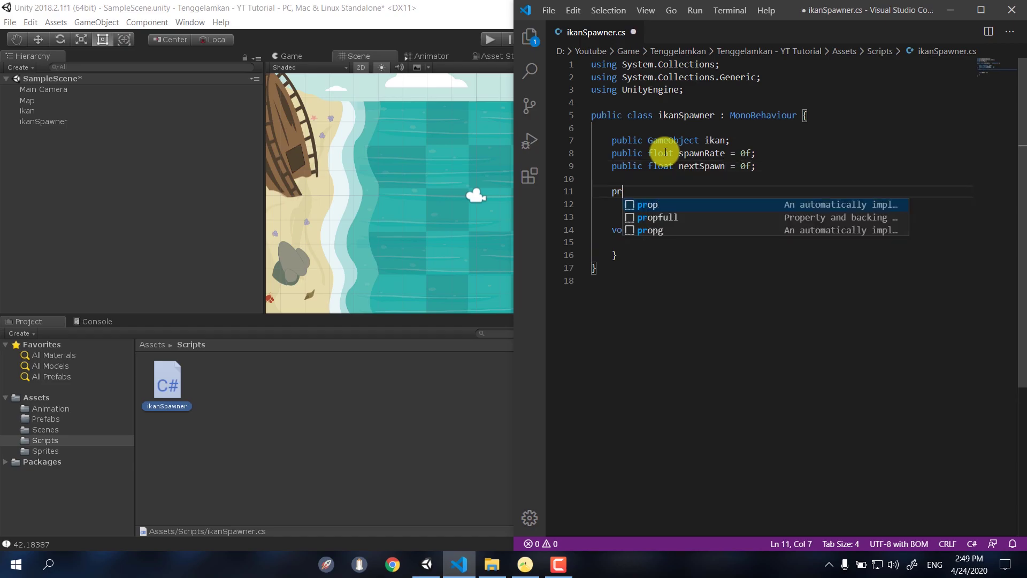
text(ivate float)
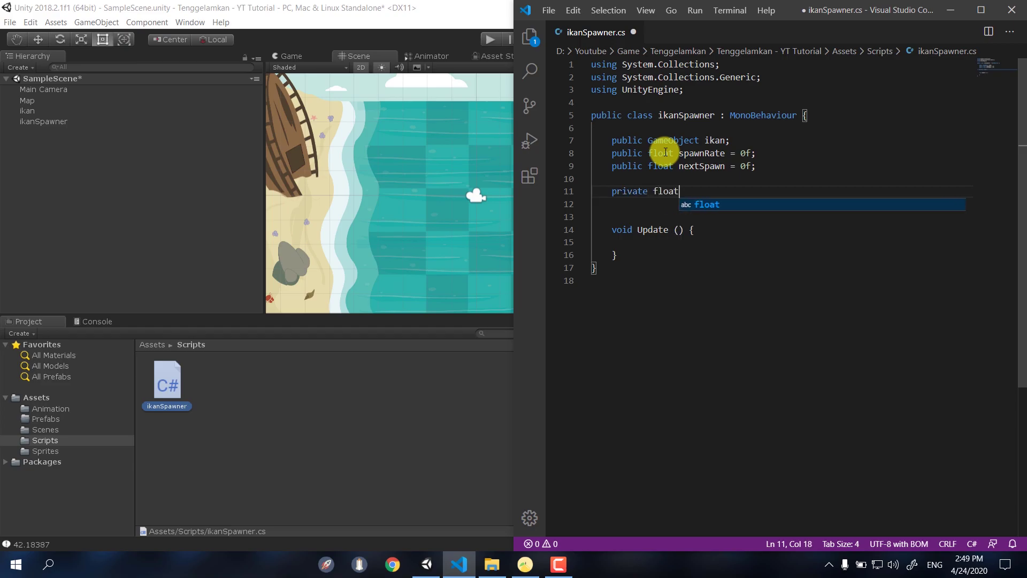
text([] l)
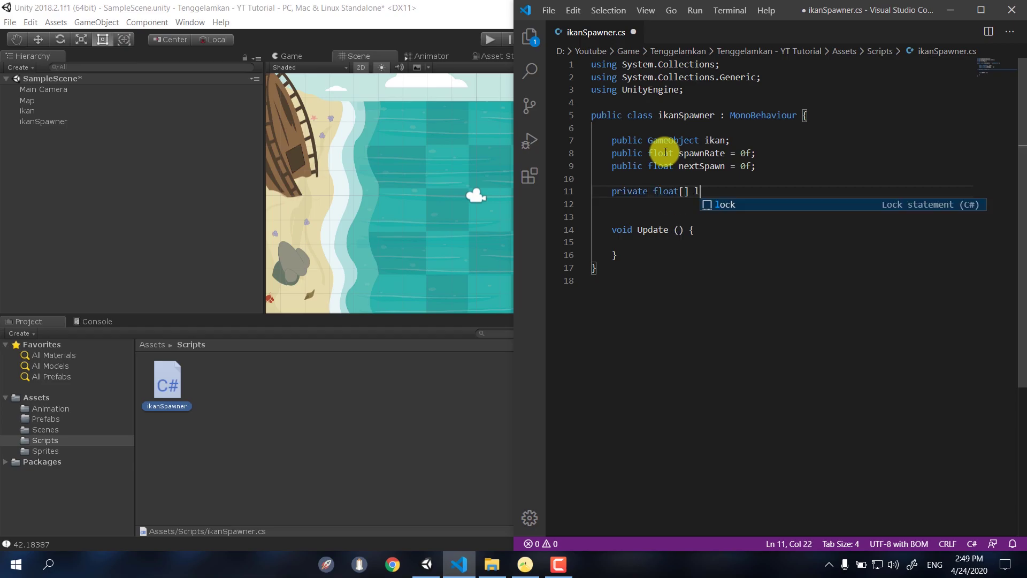
text(inePos = {})
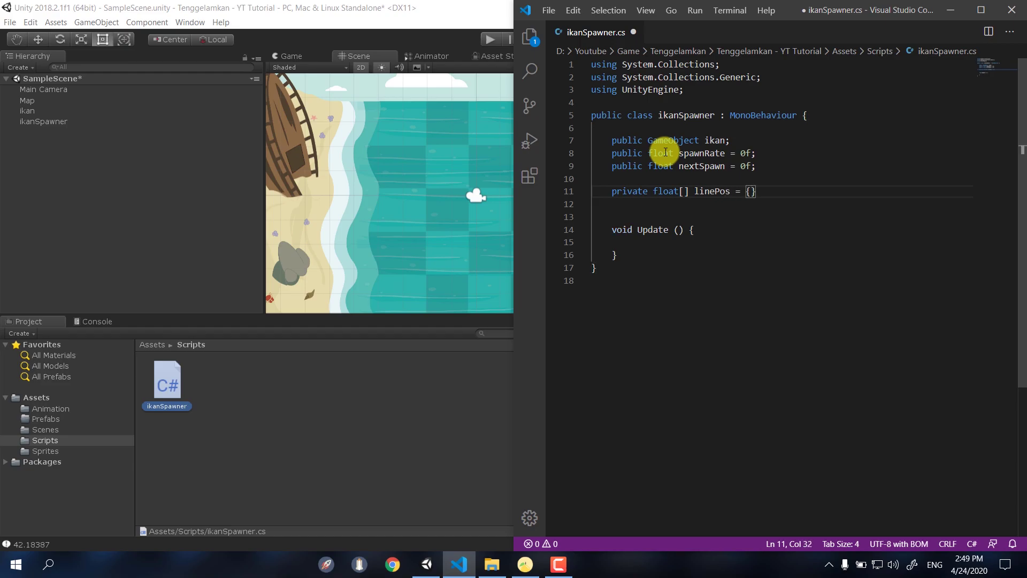
text(;)
key(ctrl+s)
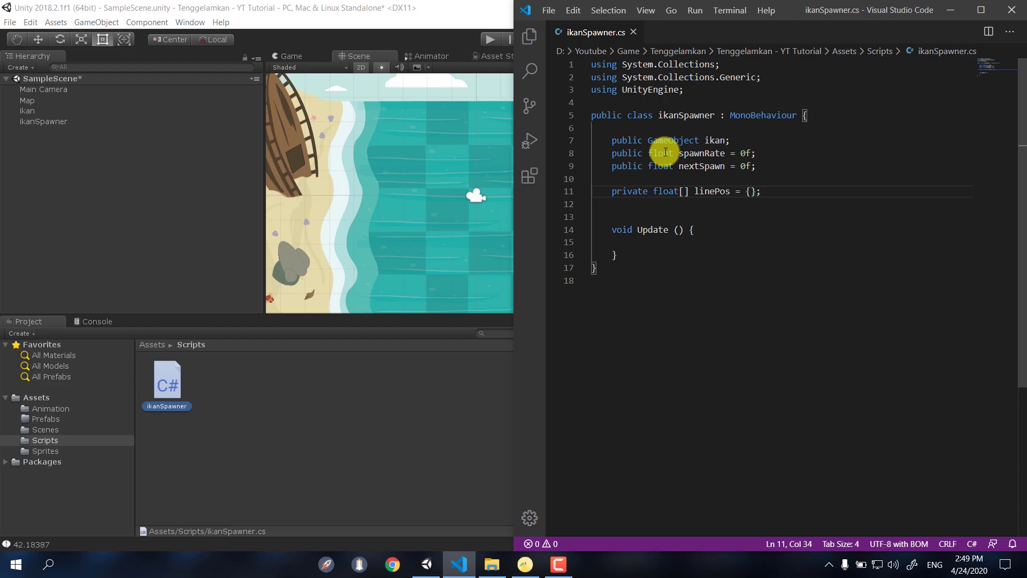
- Move the fish to the top water row in Unity and enter its Y position, 3.03f, as the first linePos value in the script
click(750, 191)
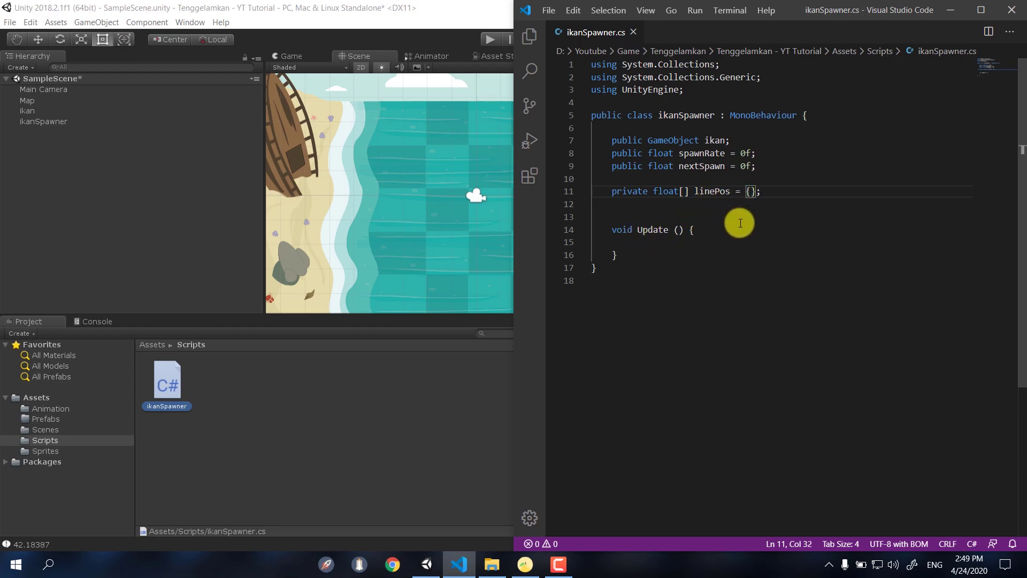
click(482, 372)
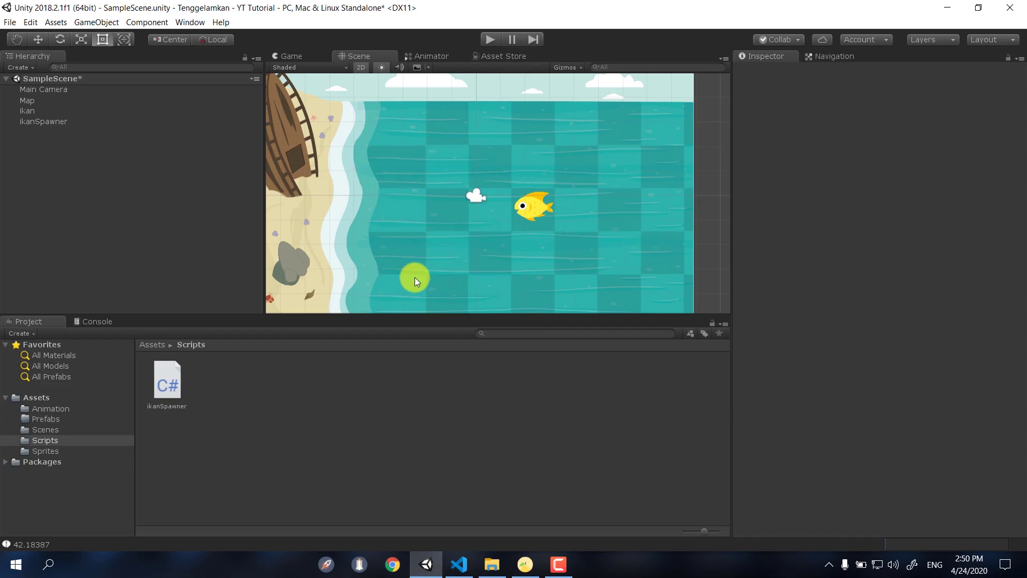
click(535, 211)
drag(533, 186, 533, 122)
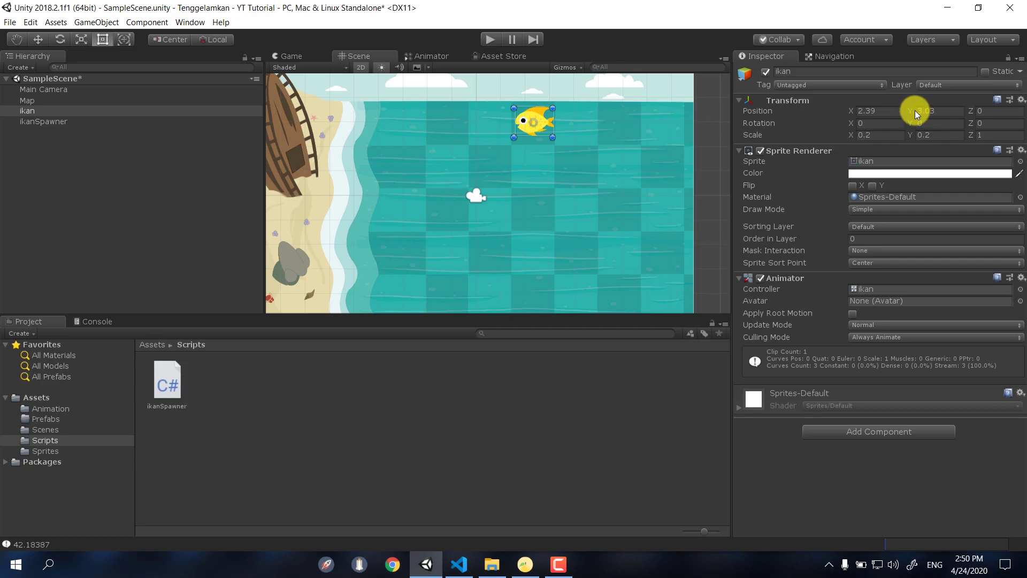
click(936, 109)
key(ctrl+c)
key(alt+Tab)
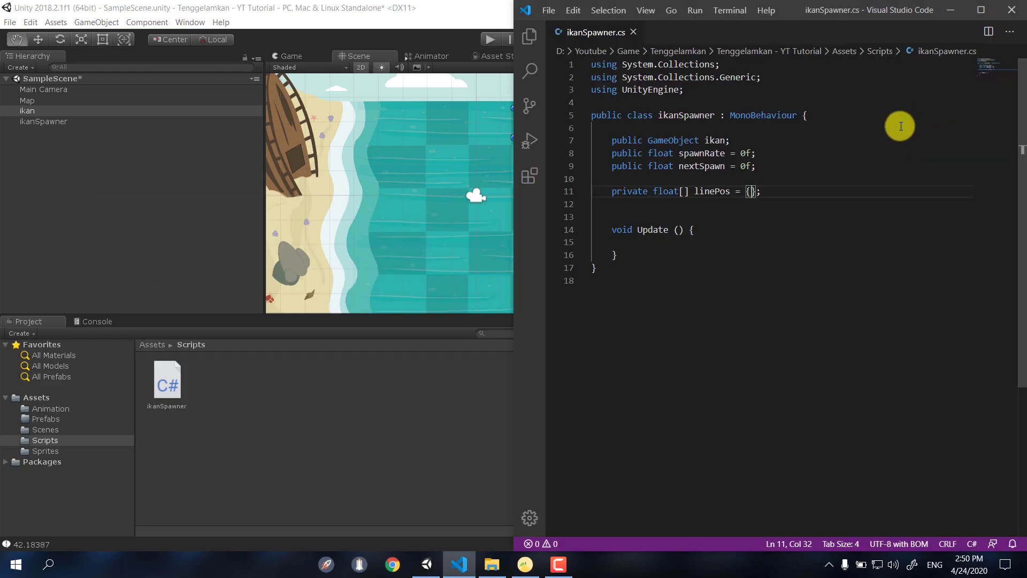
key(ctrl+v)
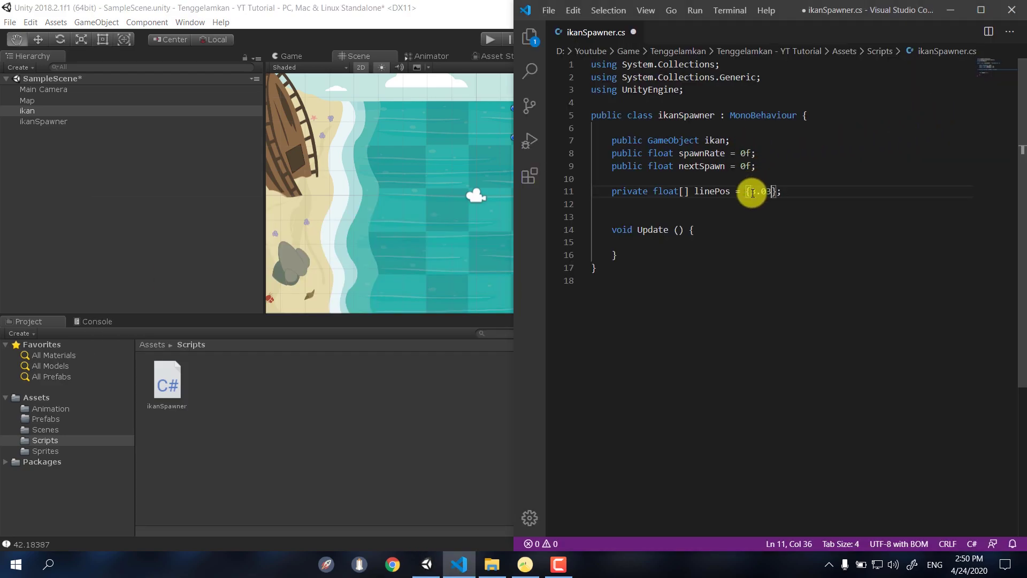
text(f)
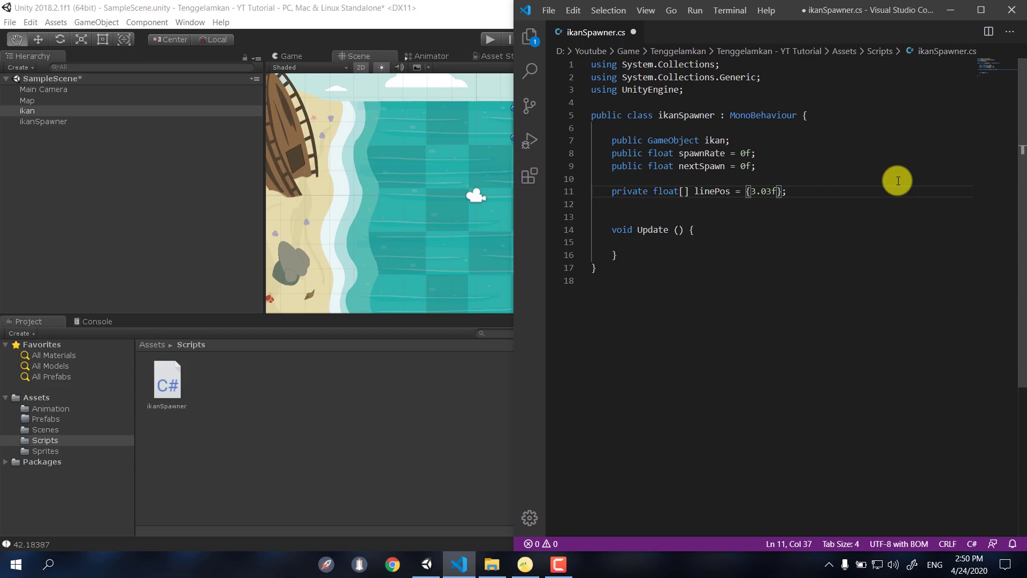
text(,)
- Move the fish down to the second water row in Unity and add its Y position, 1.28f, to linePos in the script
key(alt+Tab)
drag(531, 131, 532, 170)
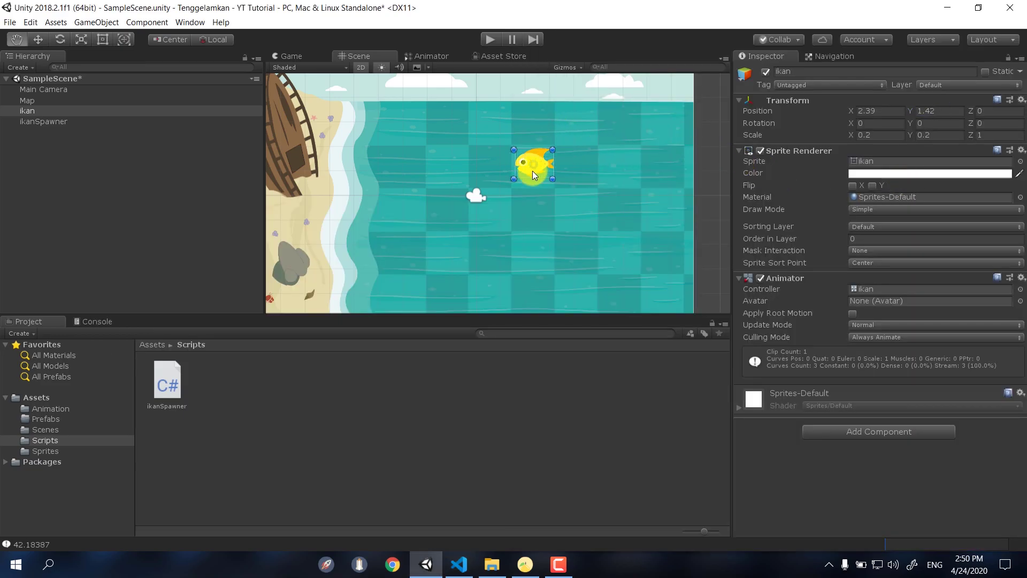
click(946, 113)
key(ctrl+c)
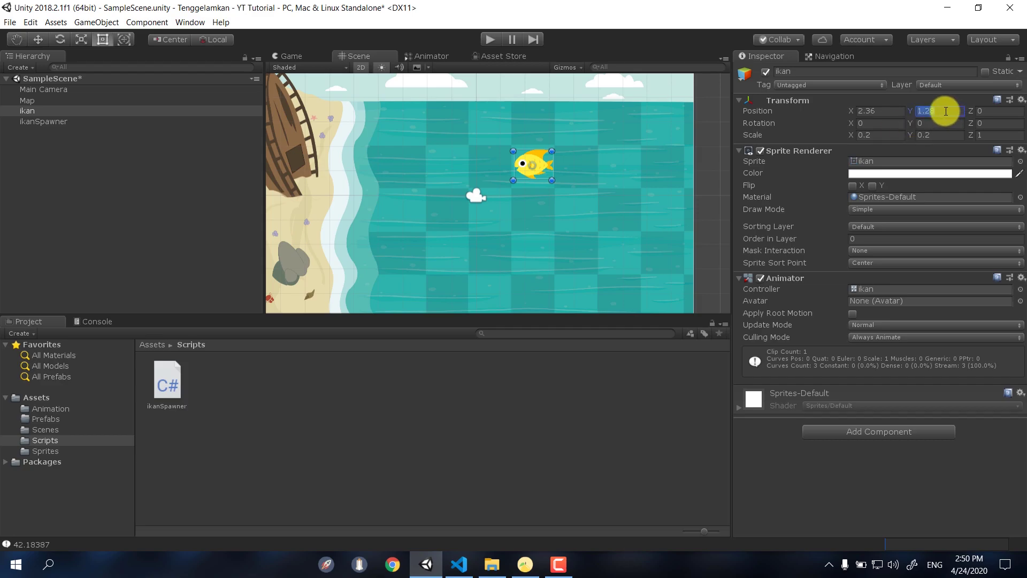
key(alt+Tab)
key(ctrl+v)
text(f,)
- Move the fish to the third water row in Unity, add its Y position, -0.55f, to linePos, and return to Unity
key(alt+Tab)
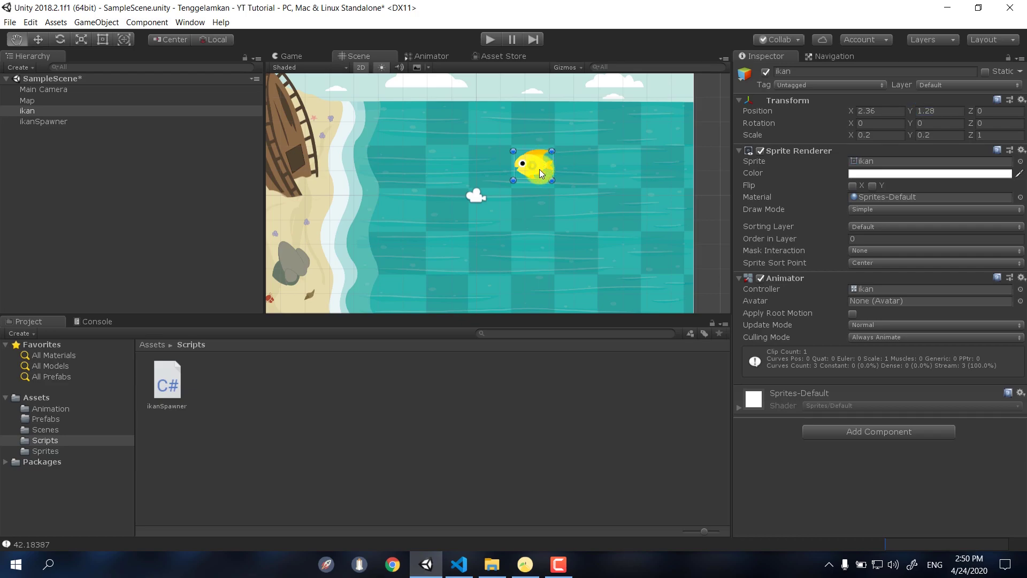
drag(541, 164, 538, 207)
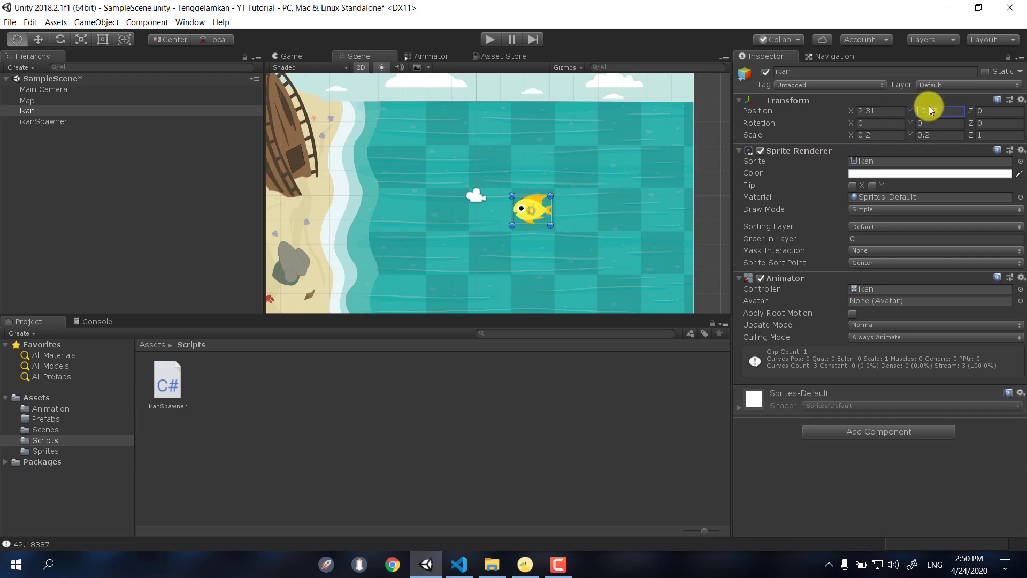
key(alt+Tab)
text(-0.55f,)
key(alt+Tab)
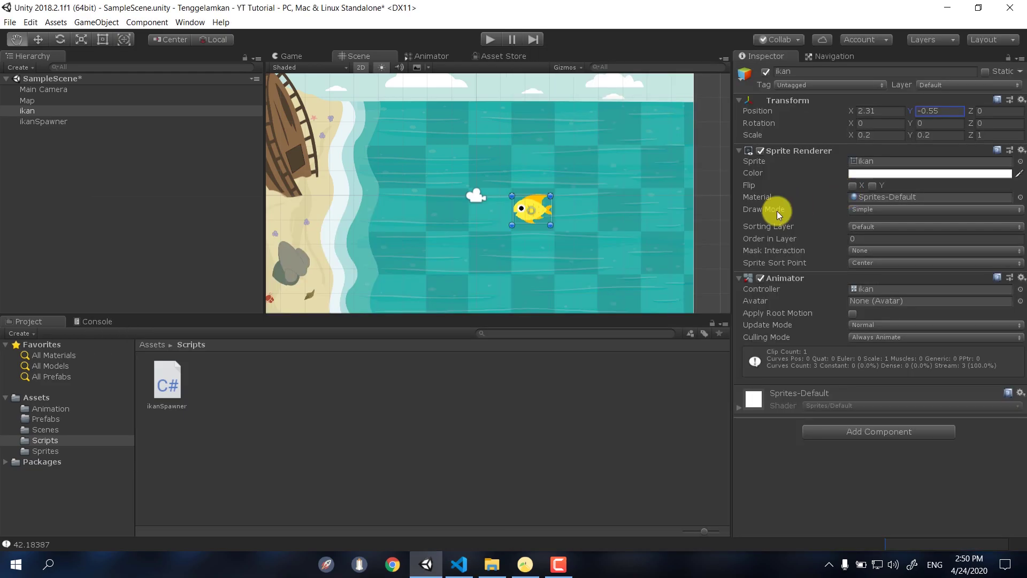
- Move the fish to the fourth water row in Unity, add its Y position, -2.27f, to linePos, and return to Unity
drag(553, 214, 534, 258)
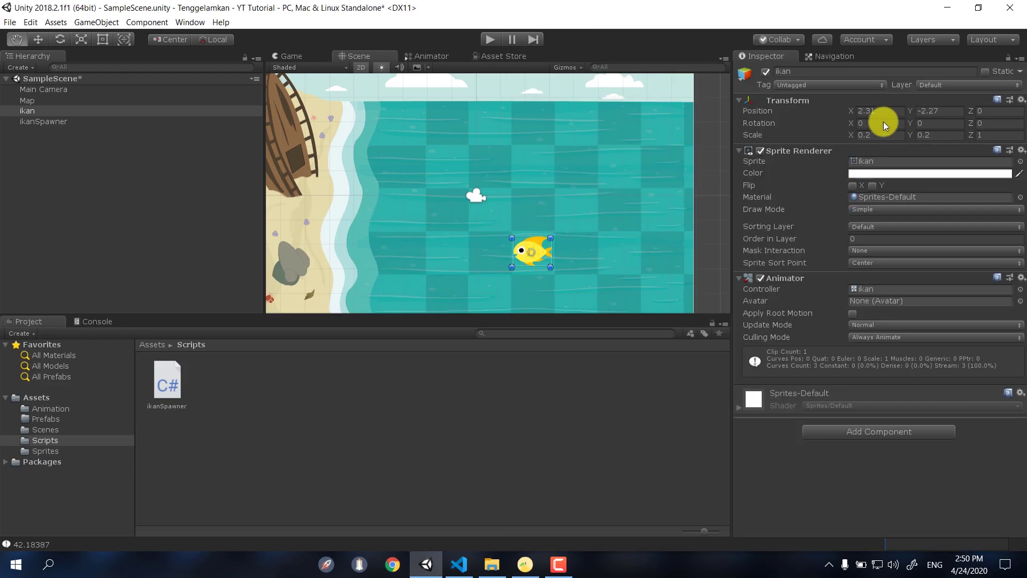
click(925, 111)
key(ctrl+c)
key(alt+Tab)
key(ctrl+v)
text(f,)
key(alt+Tab)
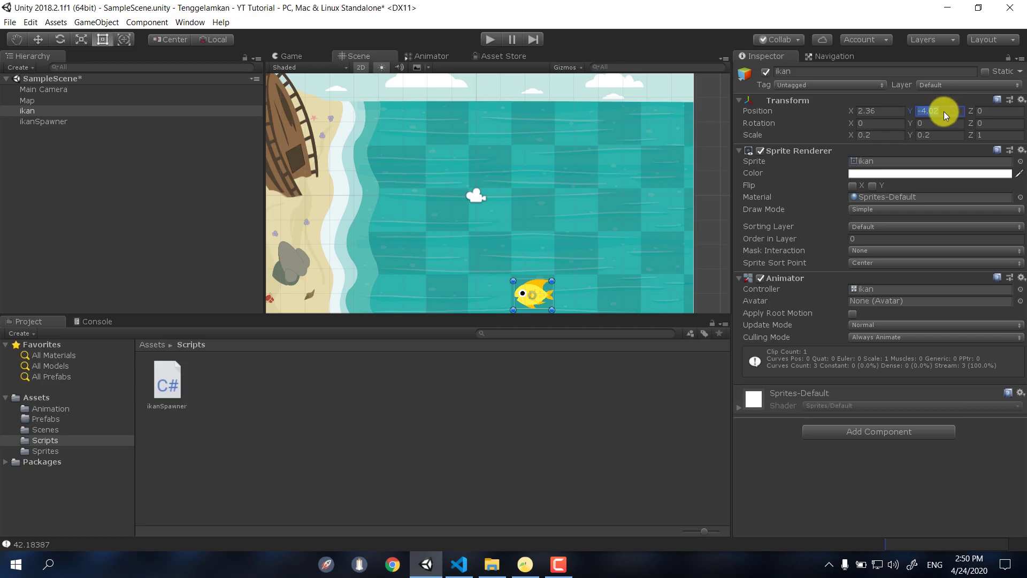
- Enter -2.27f as the fifth linePos value in the script and save the file
key(ctrl+v)
key(alt+Tab)
key(ctrl+v)
text(f)
key(ctrl+s)
- Declare float randomX, int randomY and Vector2 whereToSpawn below the linePos array, and save the script
click(952, 187)
key(Return)
text(float randomX;)
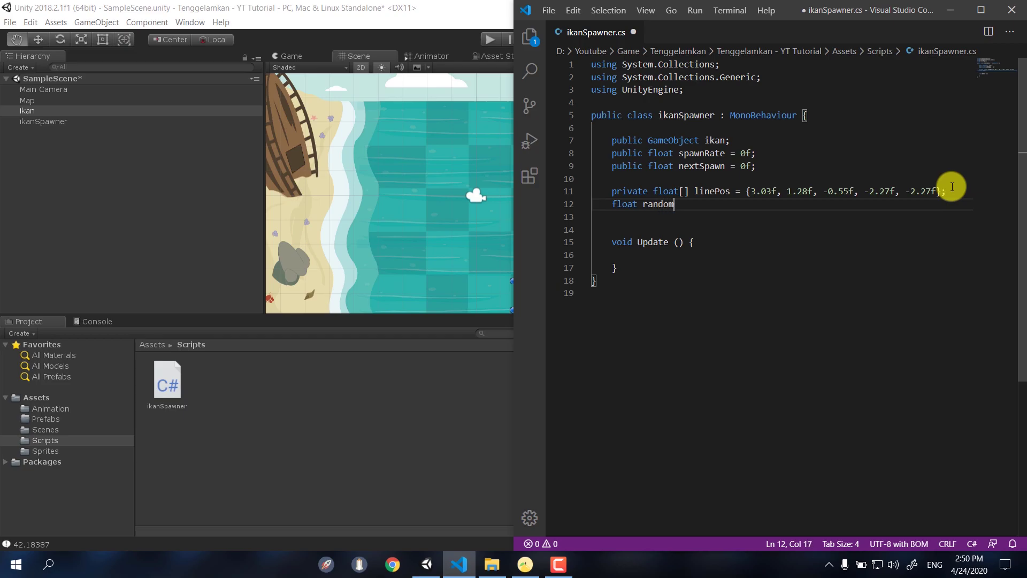
key(Return)
text(int randomY)
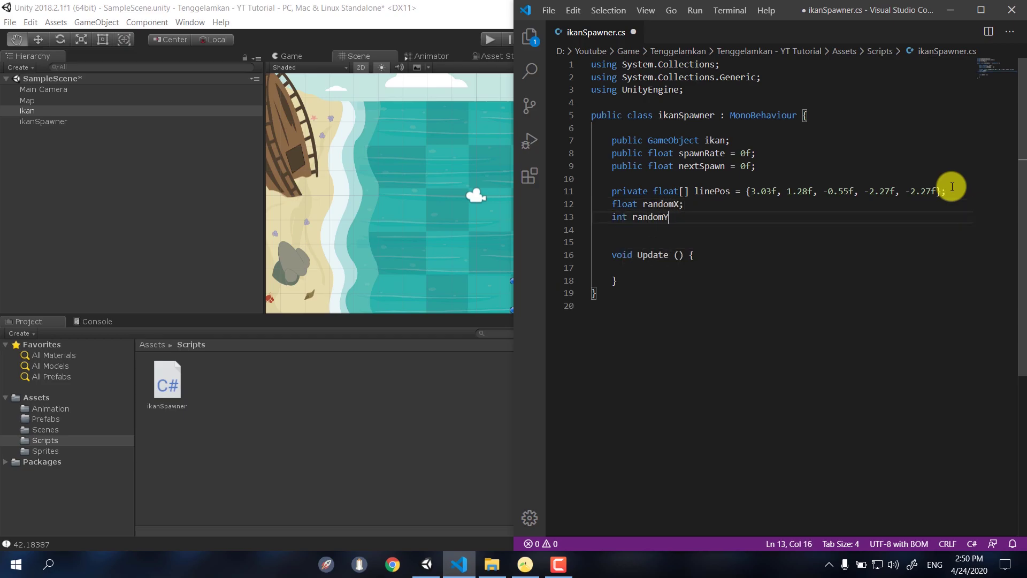
text(;)
key(Return)
text(Vec)
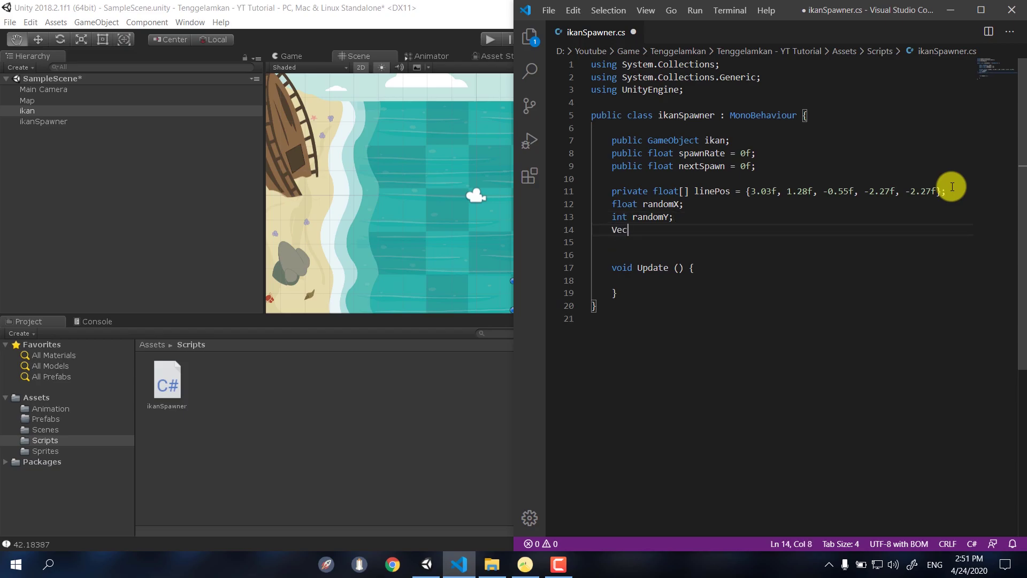
text(tor2 whereToS)
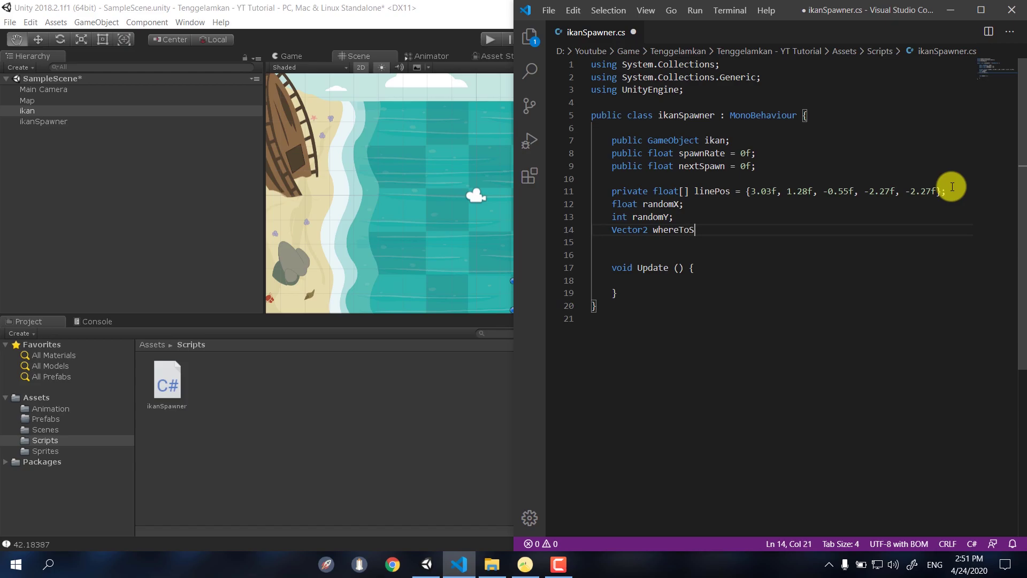
text(pawn;)
key(ctrl+s)
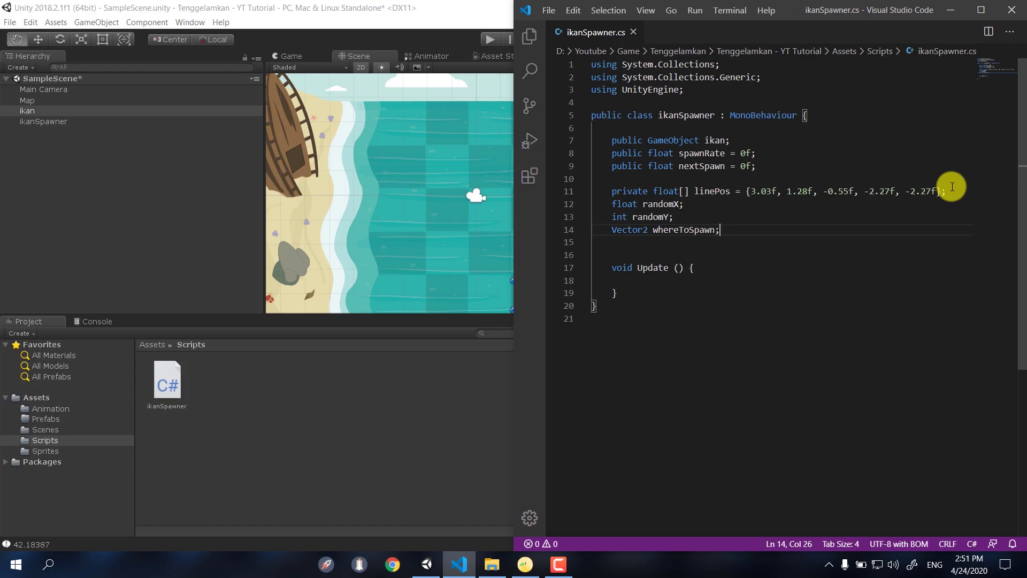
- Put the opening brace of the Update method on its own line and save the script
click(690, 269)
key(Return)
click(682, 290)
key(ctrl+s)
- Add an if block inside Update with the condition Time.time > nextSpawn
text(i)
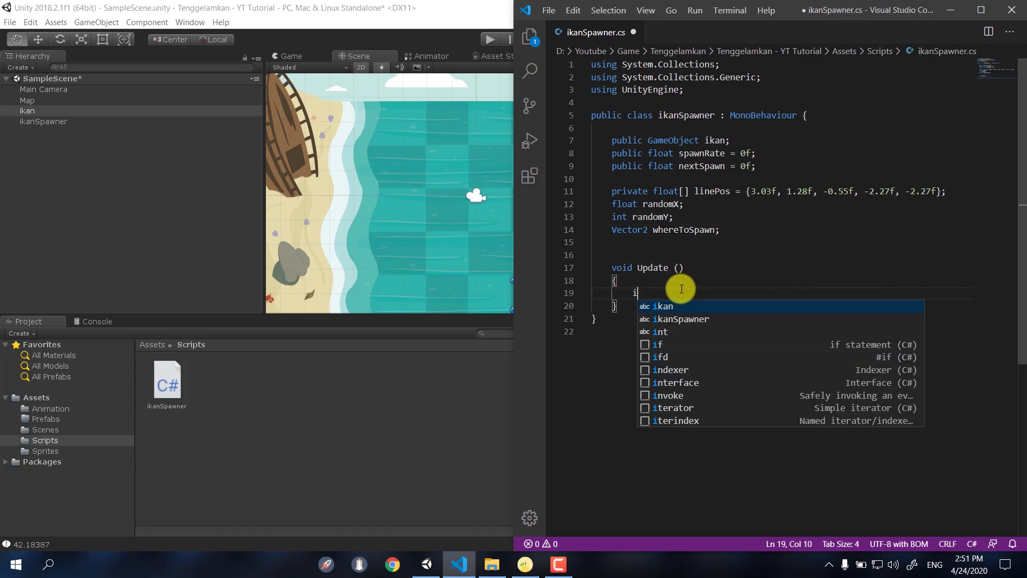
text(f (Time.time )
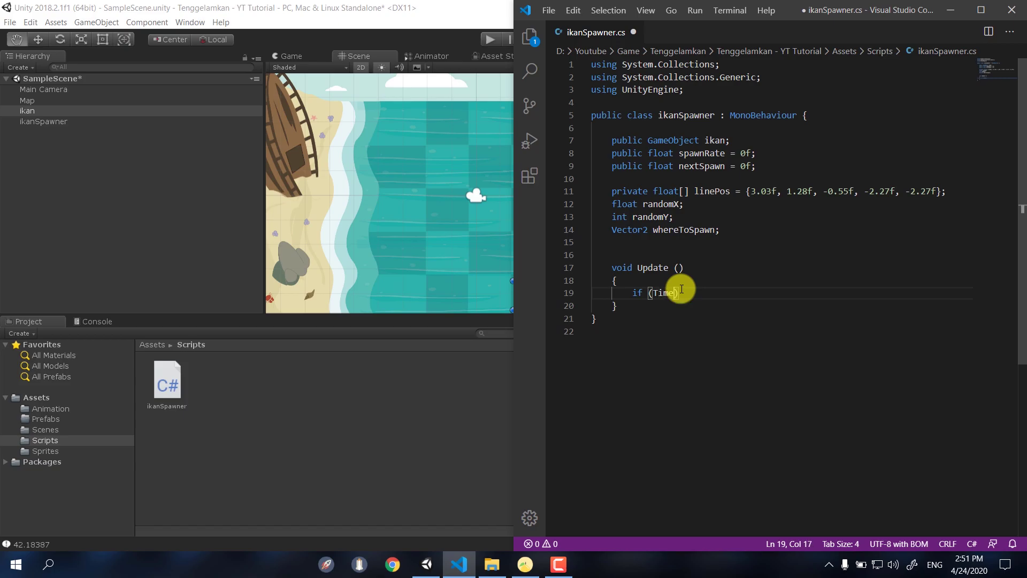
text(> next)
key(Tab)
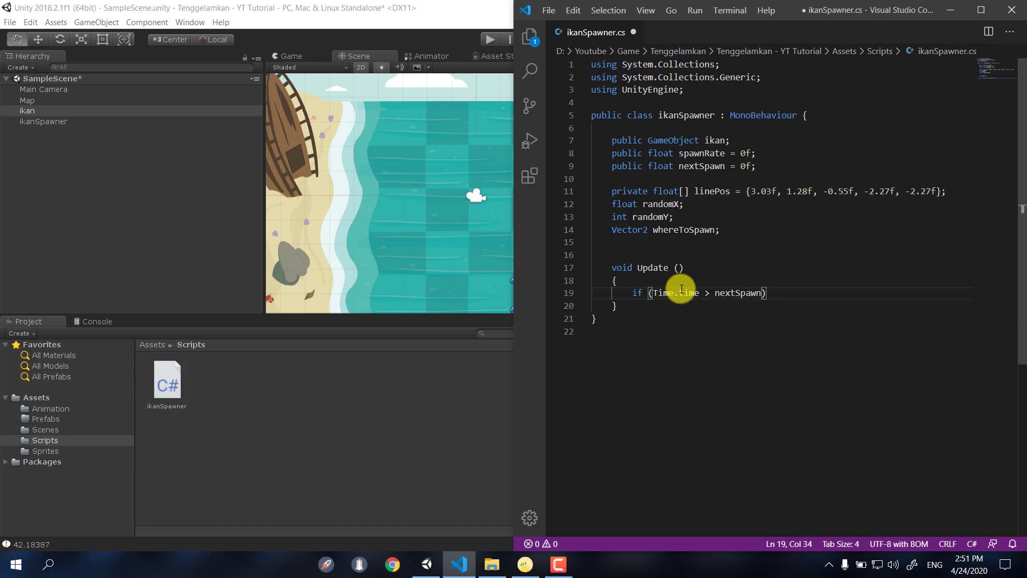
text({)
key(Return)
- Assign randomX = Random.Range(-3f, 8f); inside the if block
text(ramd)
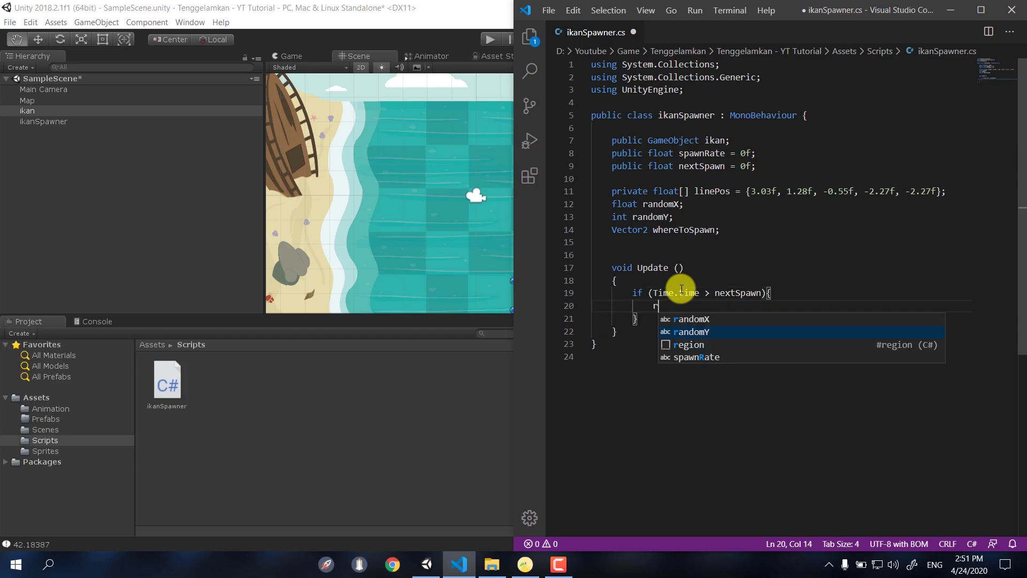
key(BackSpace)
key(BackSpace)
text(nd)
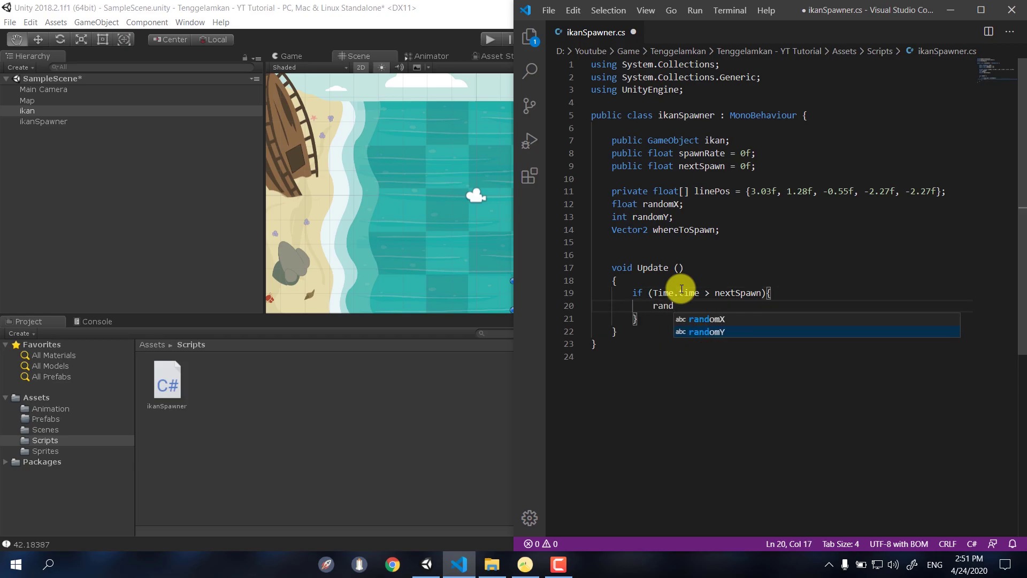
key(Tab)
text(= Random.Rang)
text(e()
text(-3)
text(f, 8)
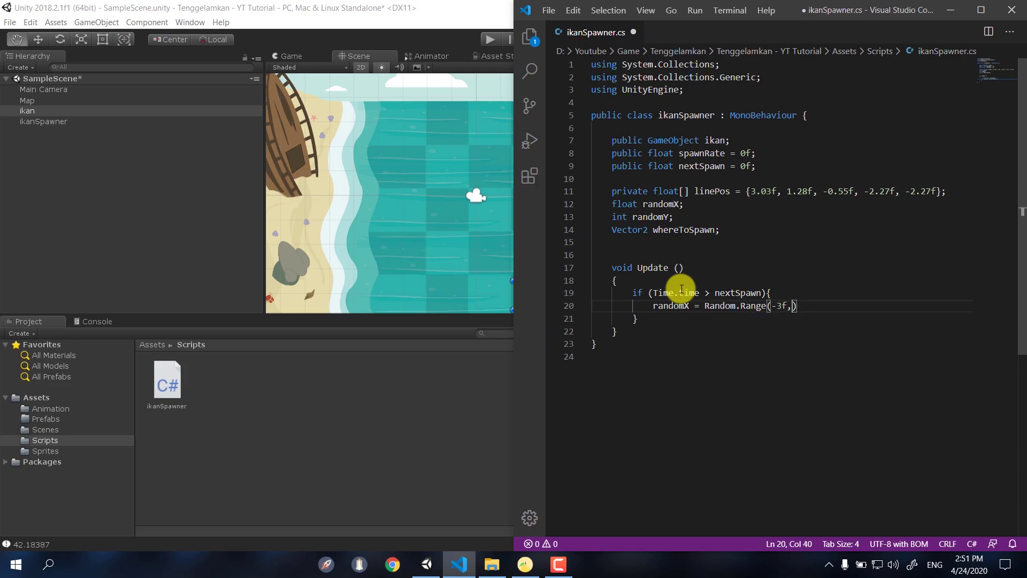
text(f);)
- Assign randomY = Random.Range(0, linePos.Length); on the line below randomX
key(Return)
text(rando)
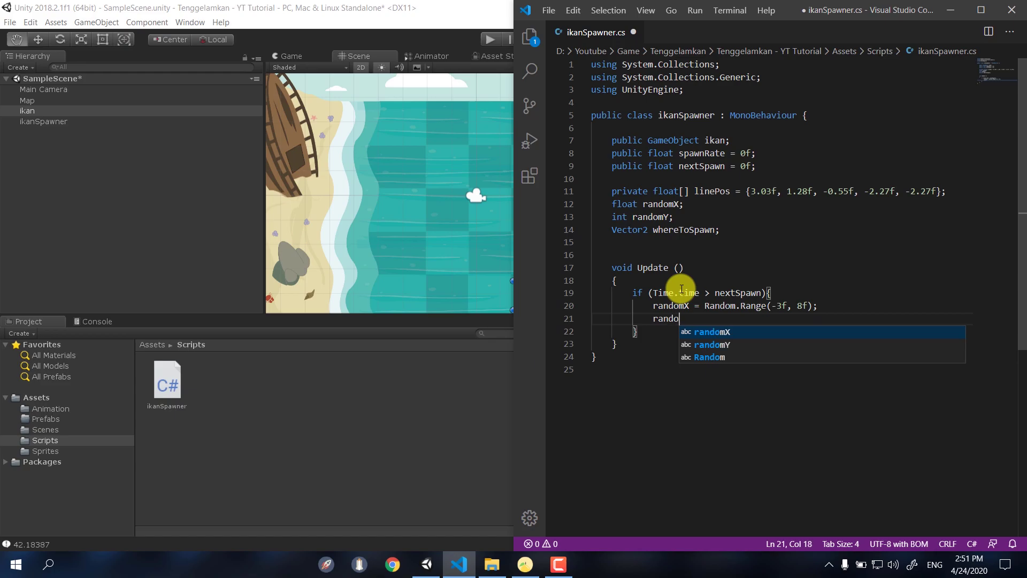
text(mY = Ra)
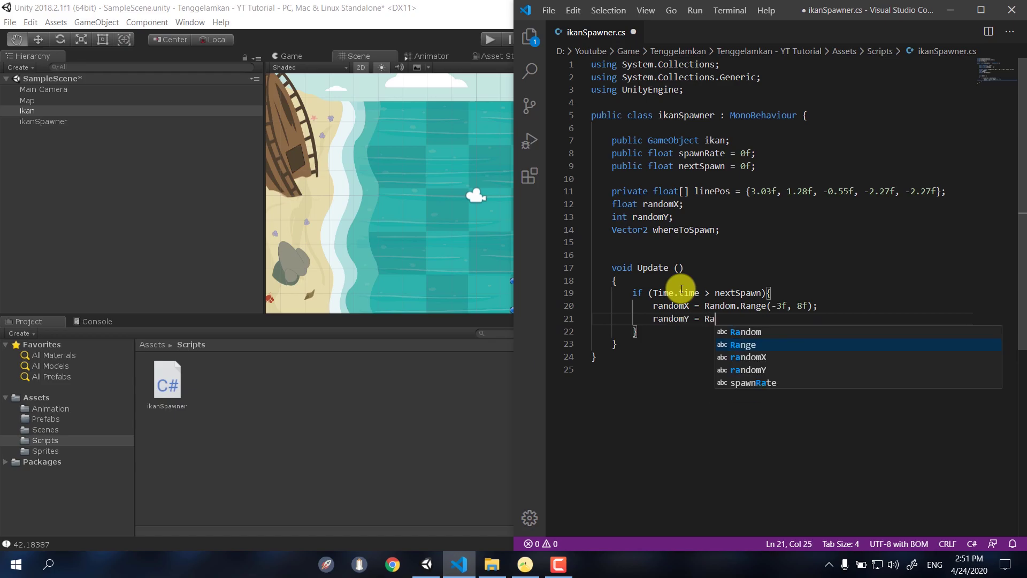
text(ndom.Rang)
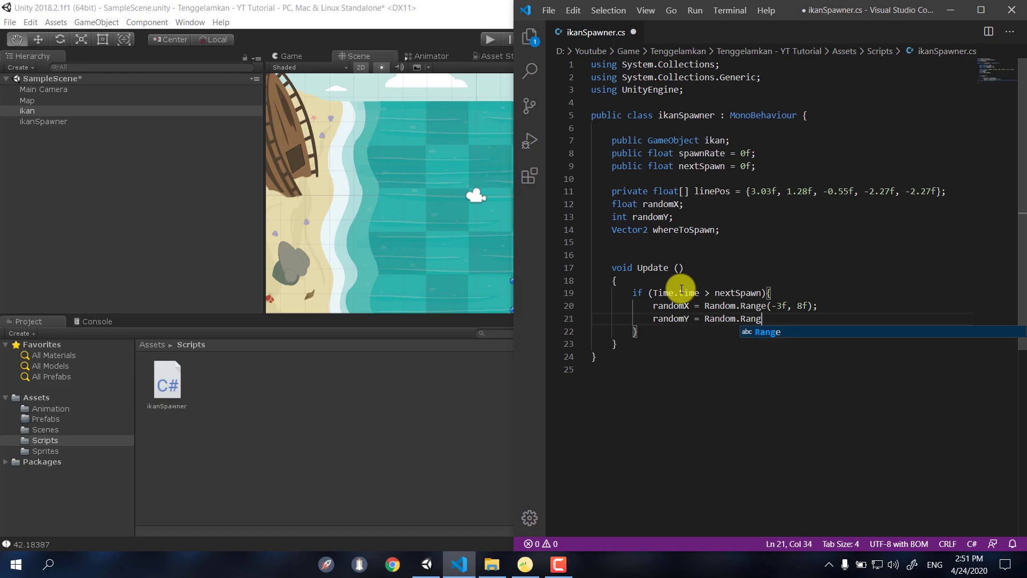
text(e(0, line)
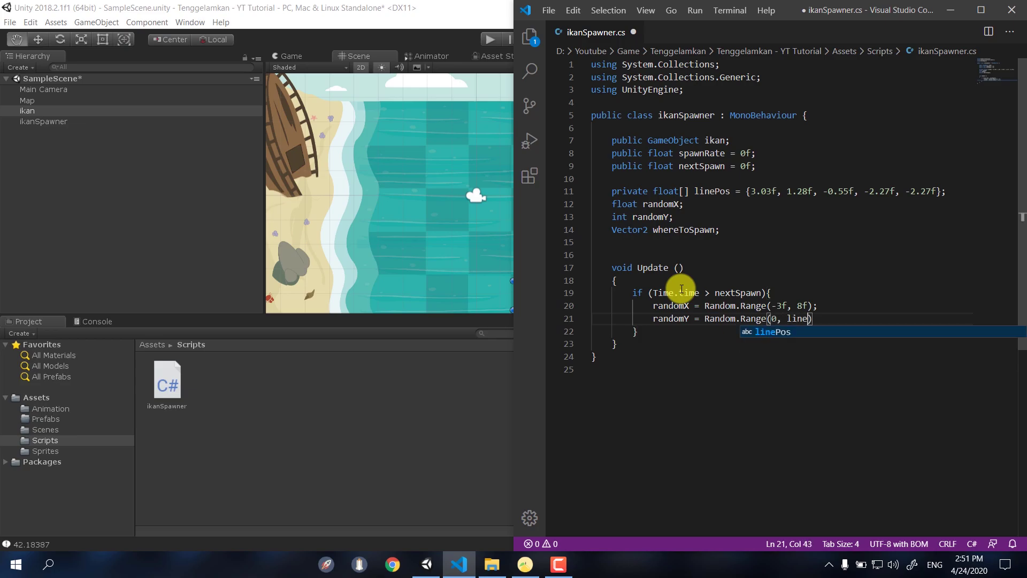
key(Tab)
text(.Length))
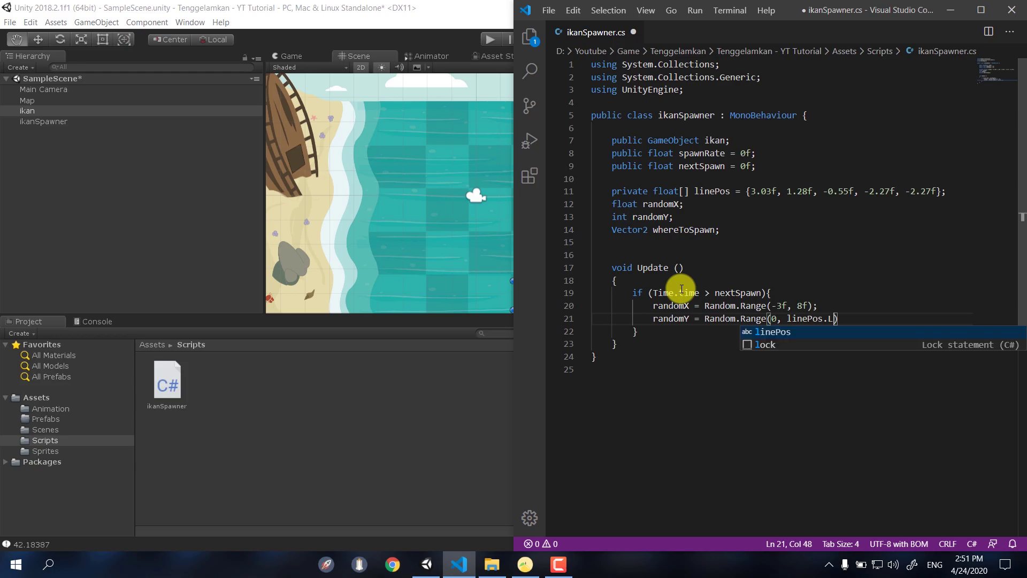
text(;)
- Set whereToSpawn = new Vector2(randomX, linePos[randomY]); on the line below randomY
key(Return)
text(whereToSpawn = new Vector2(R)
key(BackSpace)
text(ra)
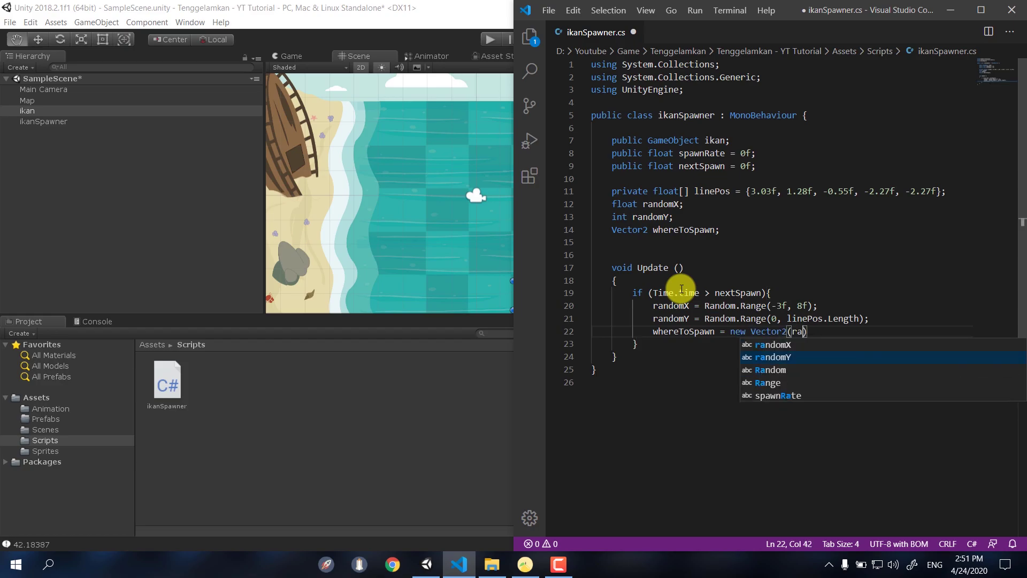
key(Return)
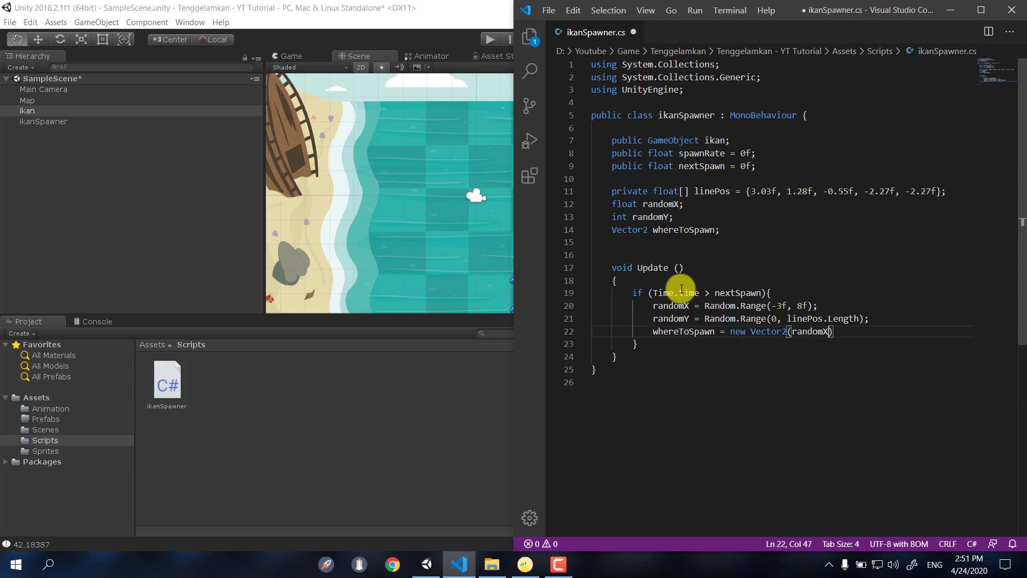
text(, linePos[rand)
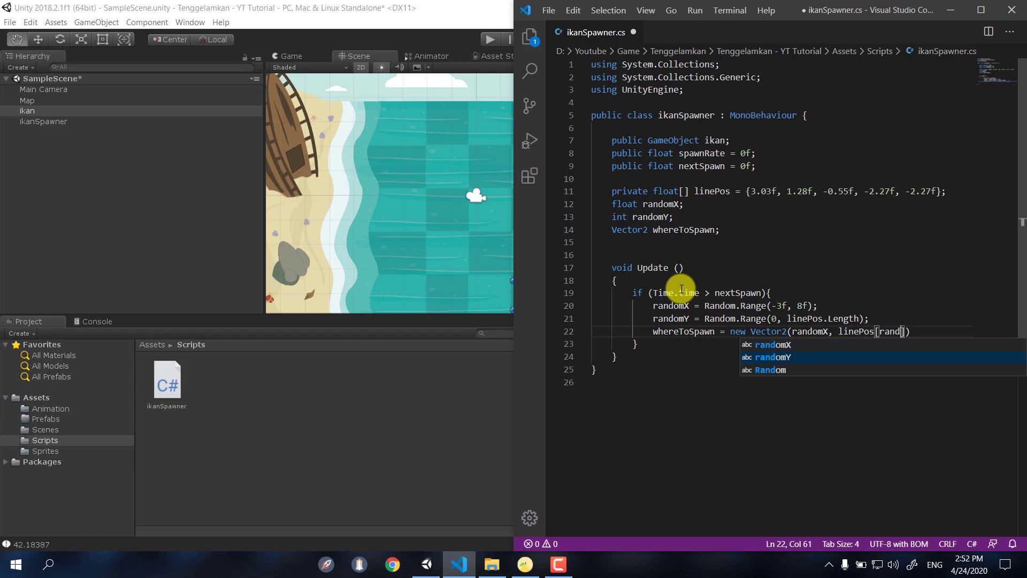
key(Return)
text(]);)
- Add the line Instantiate (ikan, whereToSpawn, Quaternion.identity); below the whereToSpawn assignment
key(Return)
text(Instant)
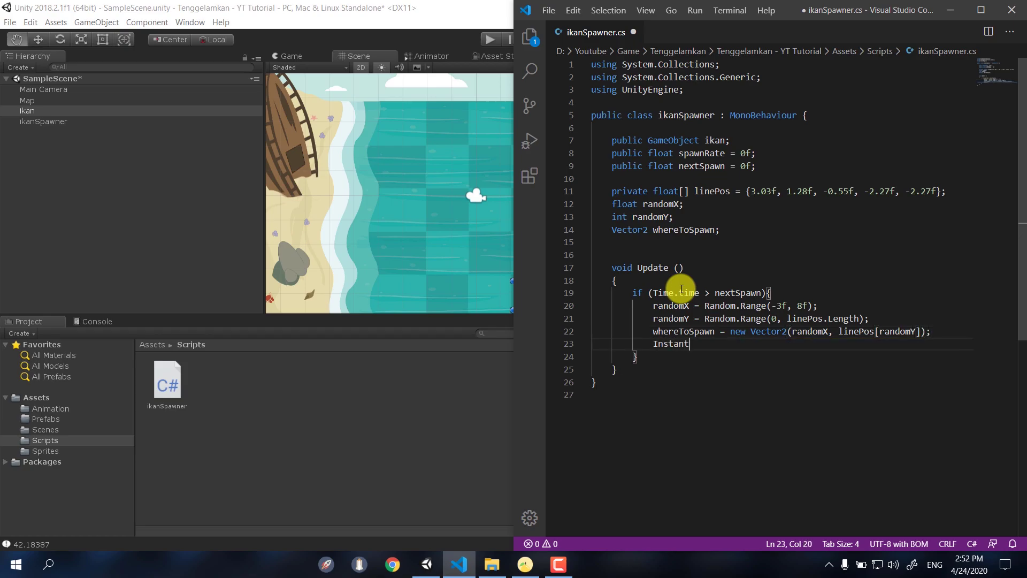
text(iate (ikan, w)
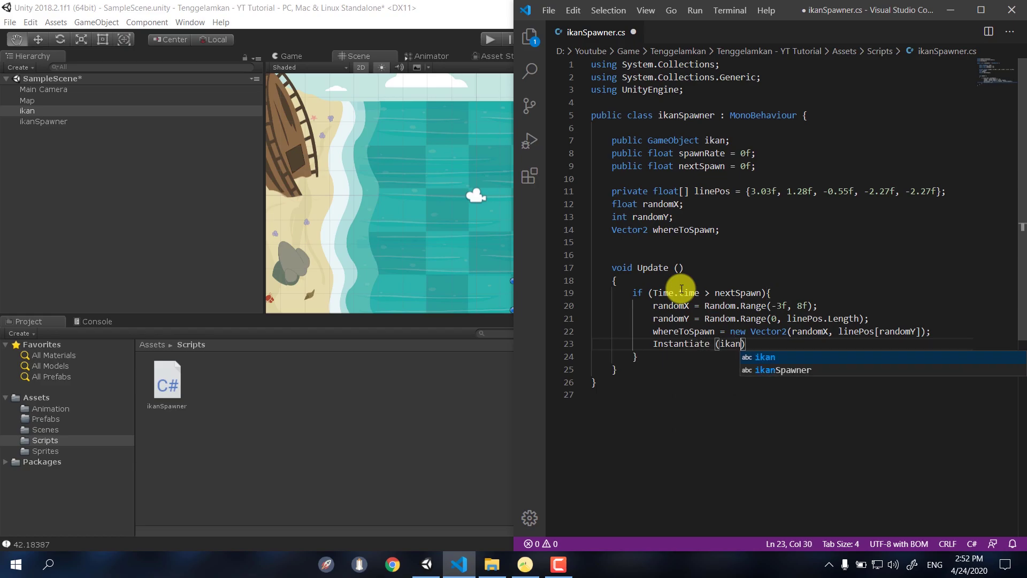
text(her)
key(Tab)
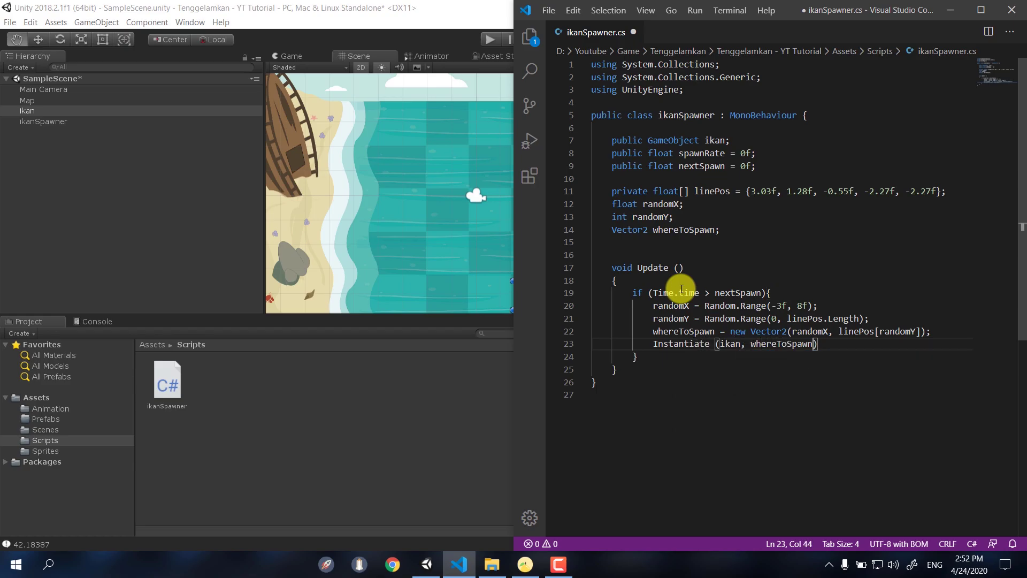
text(, Quaternion.idem)
key(BackSpace)
text(ntity)
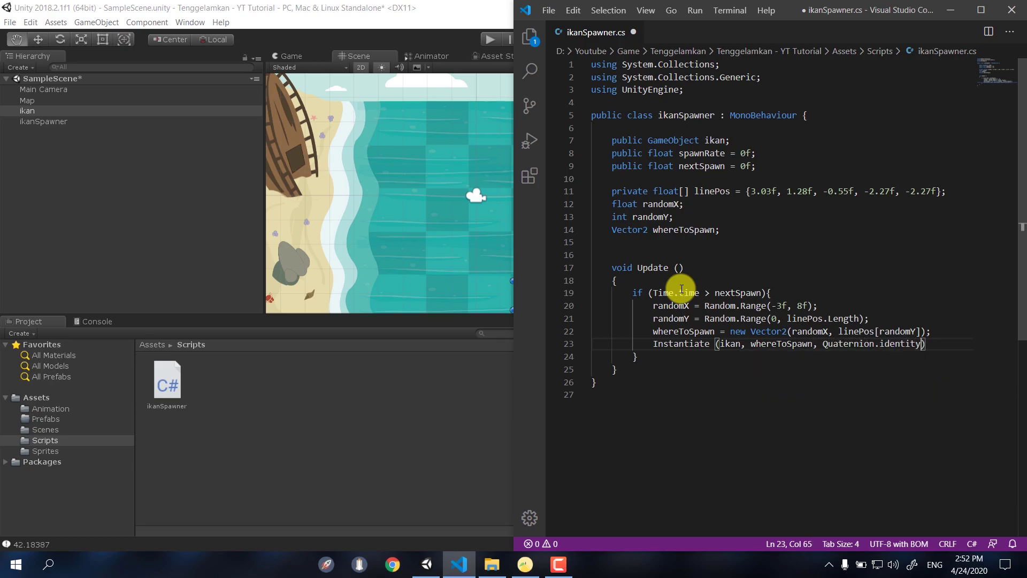
key(Down)
key(Down)
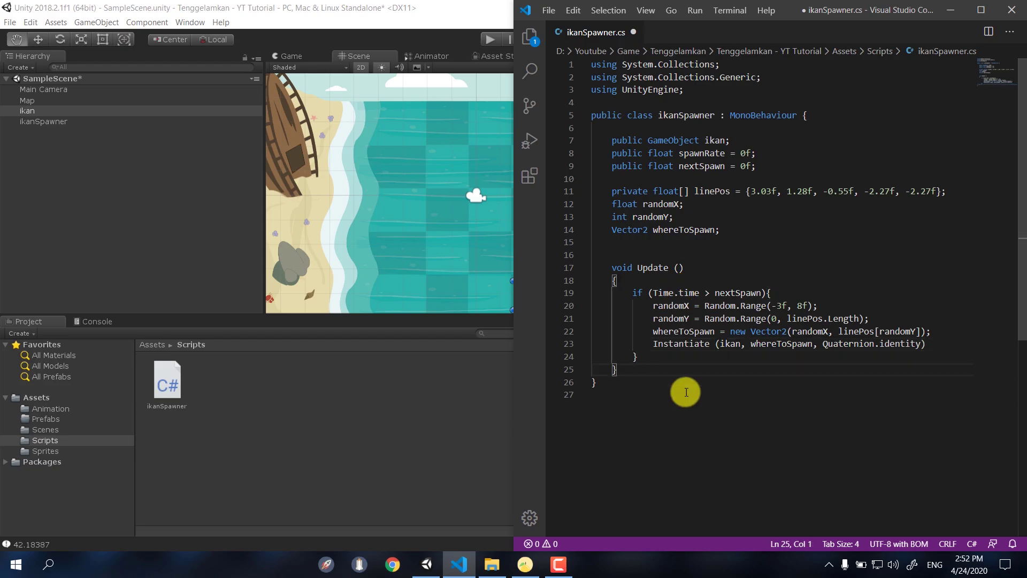
click(937, 344)
text(;)
- Leave two blank lines after the Instantiate call and add nextSpawn = Time.time + spawnRate;
key(Return)
key(Return)
key(Return)
text(nextS)
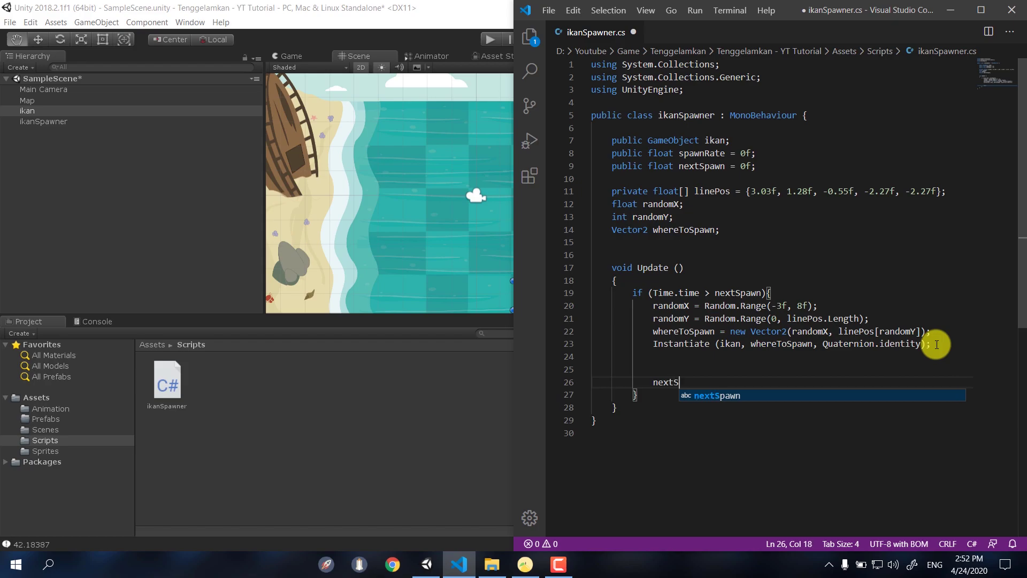
text(pawn = Time.)
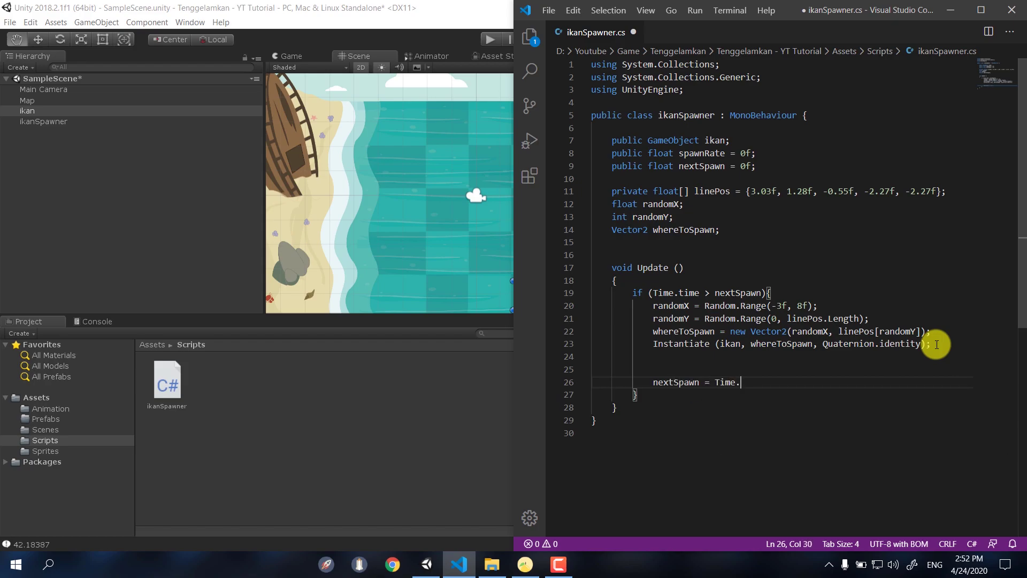
text(time + spawnRate;)
- Add Debug.Log(Time.time + spawnRate); below the nextSpawn assignment and save the script
key(Return)
text(D)
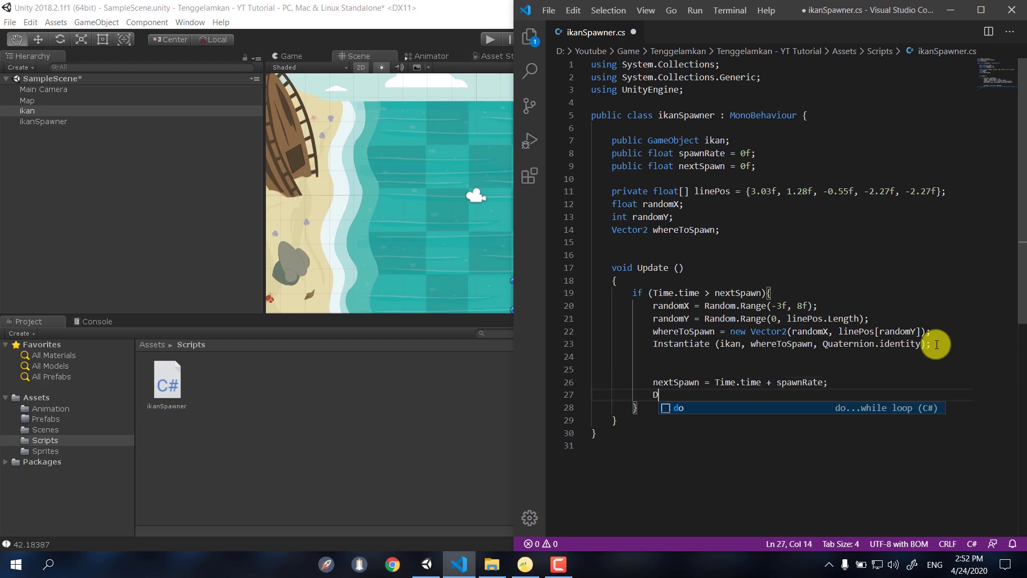
text(ebug.Lo)
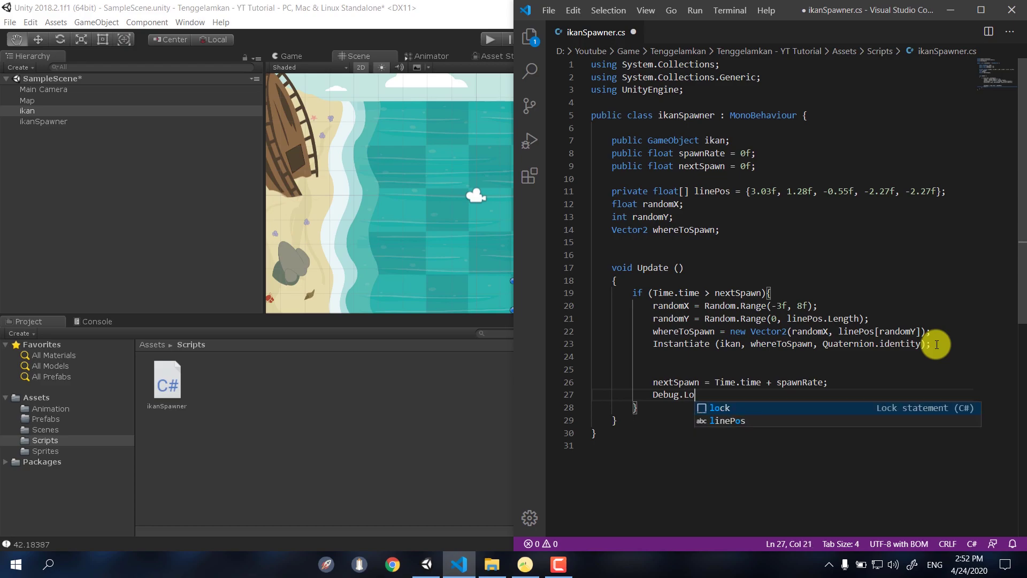
text(g(Time.time )
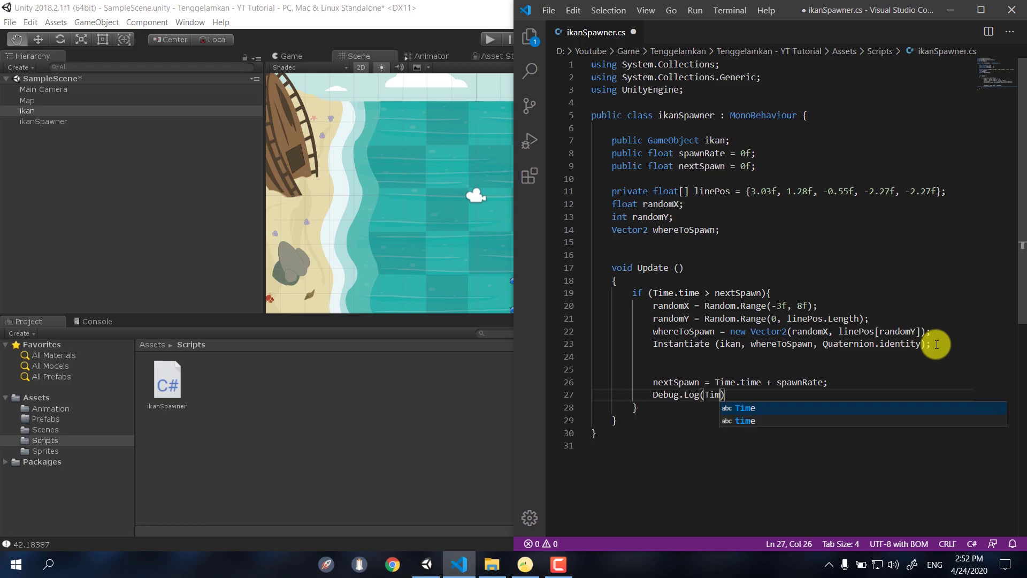
text(+ spawn)
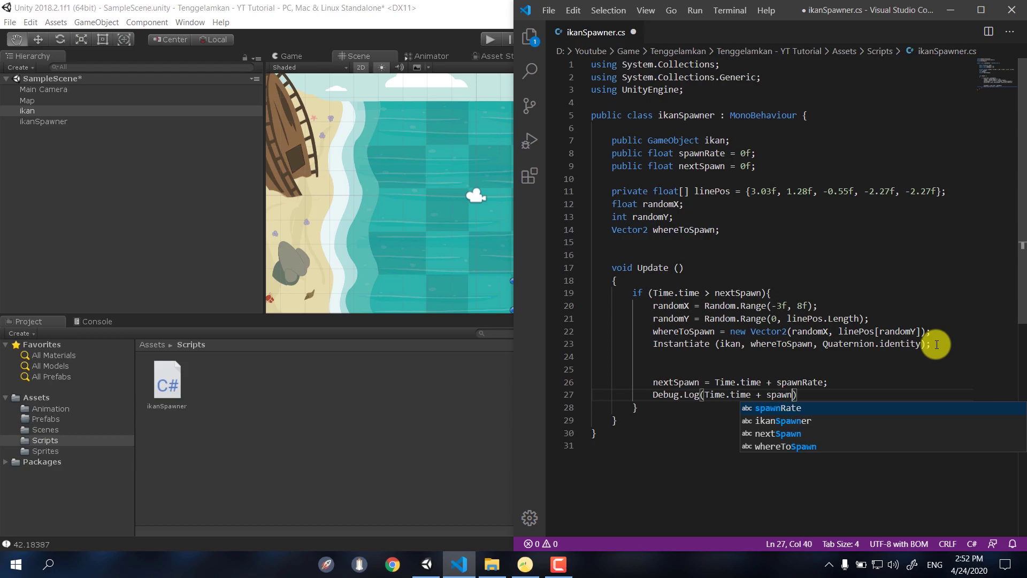
key(Tab)
text(;)
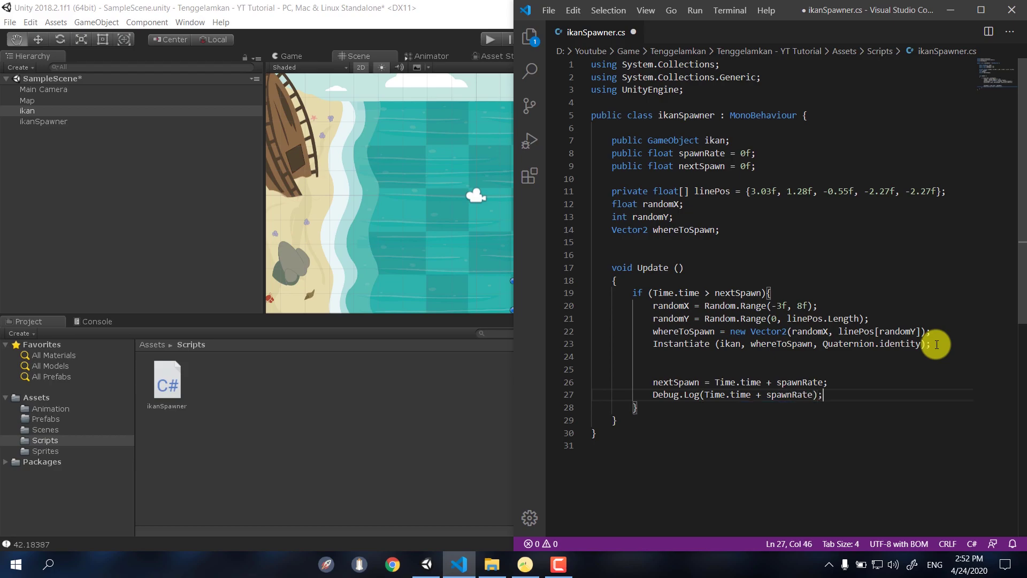
key(ctrl+s)
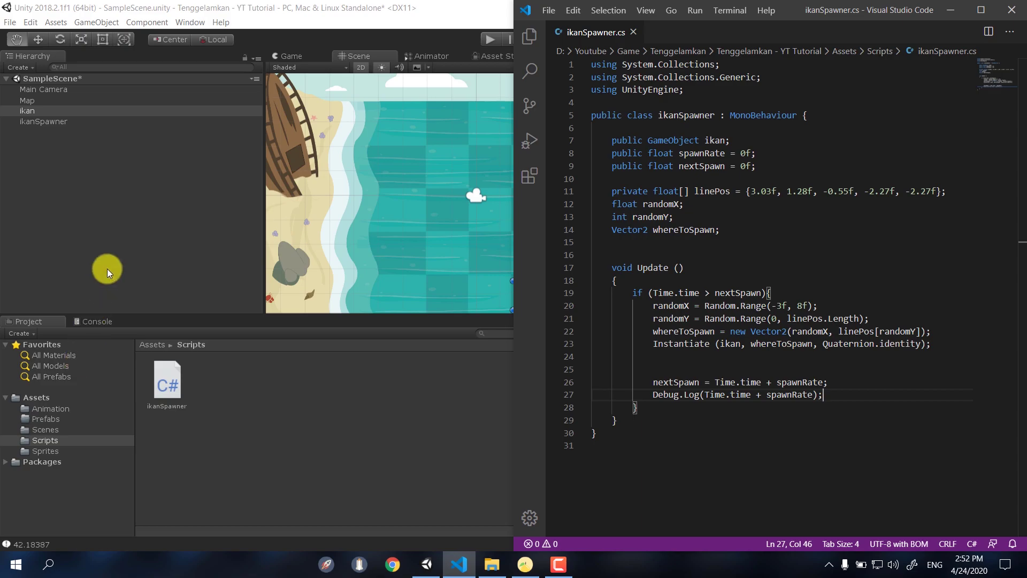
- Switch to Unity, turn the ikan fish into a prefab in the Prefabs folder, and delete the original fish from the scene
click(80, 214)
click(63, 123)
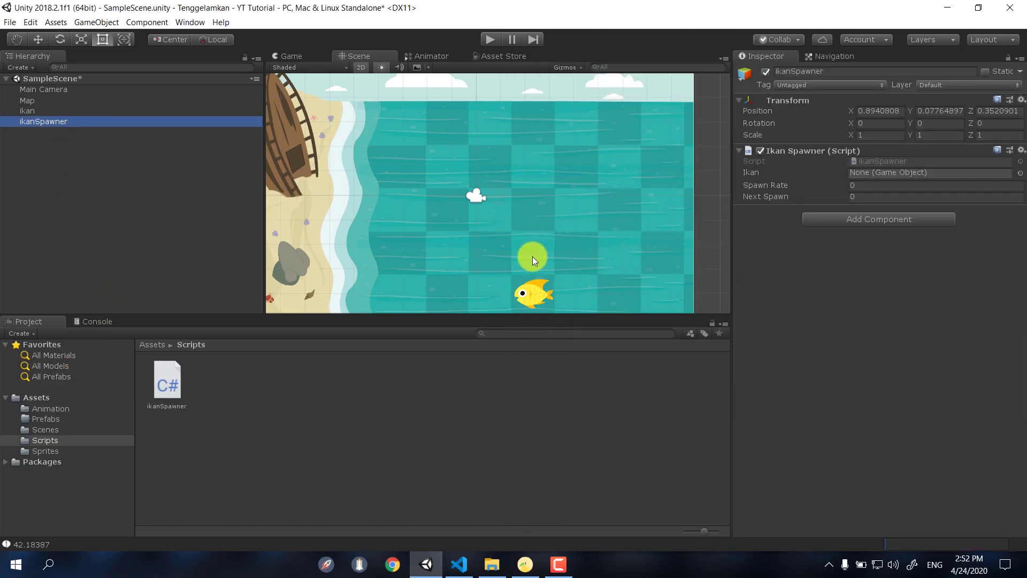
click(537, 287)
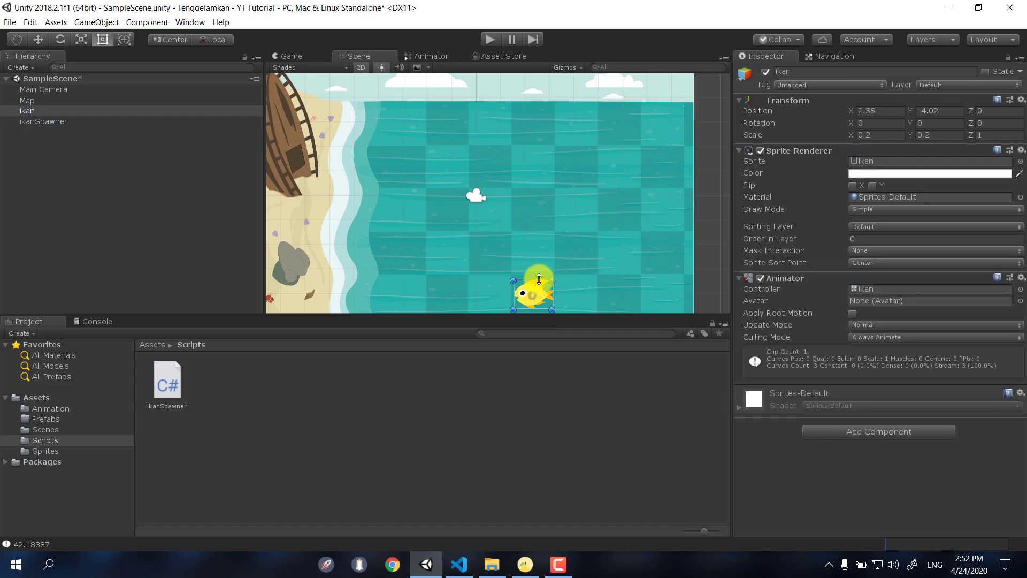
click(53, 418)
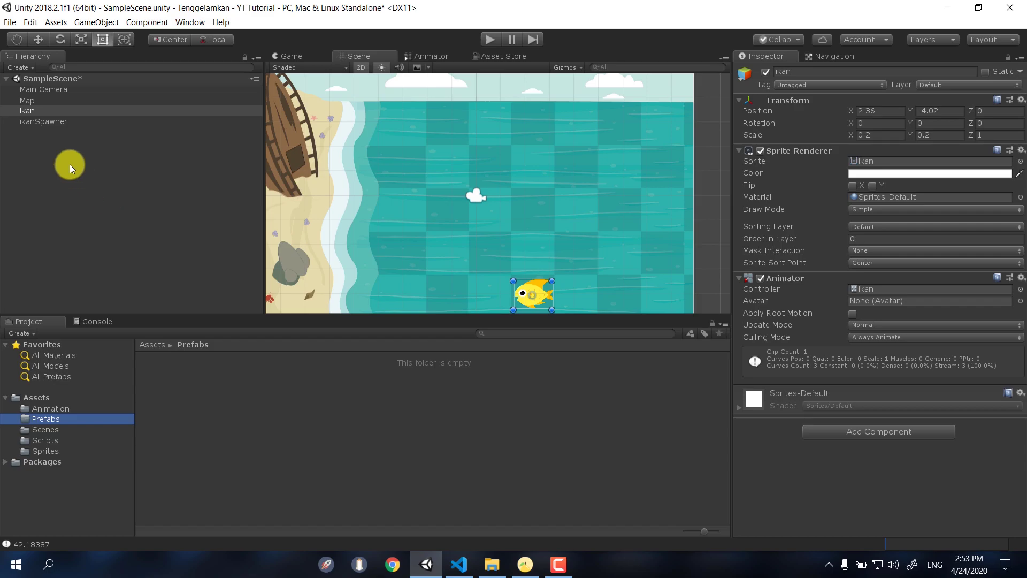
click(41, 112)
drag(35, 111, 227, 410)
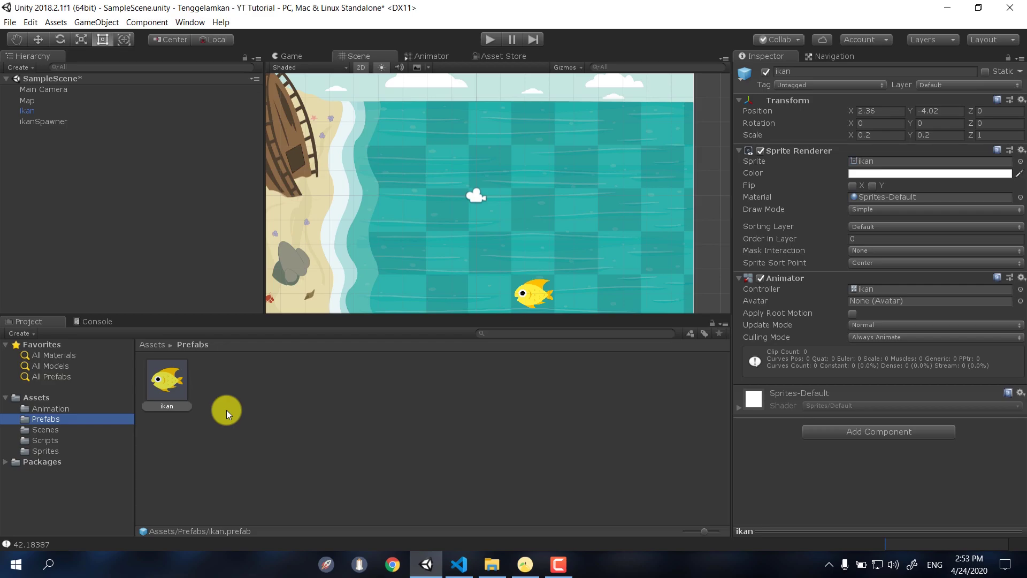
click(35, 113)
key(Delete)
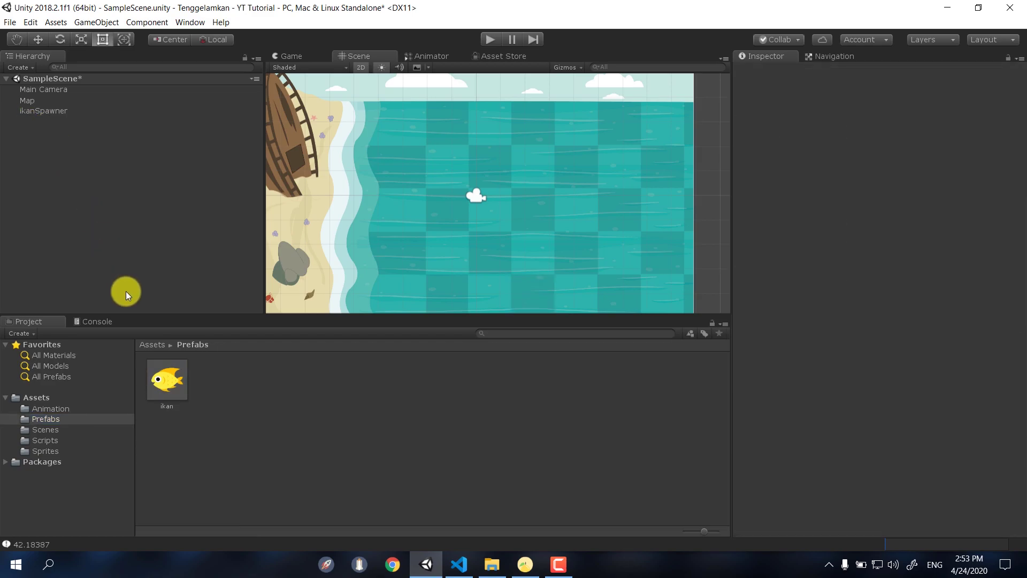
- Add five instances of the ikan prefab to the scene and move one up and to the left in the water
click(165, 378)
drag(169, 376, 165, 224)
drag(170, 343, 169, 306)
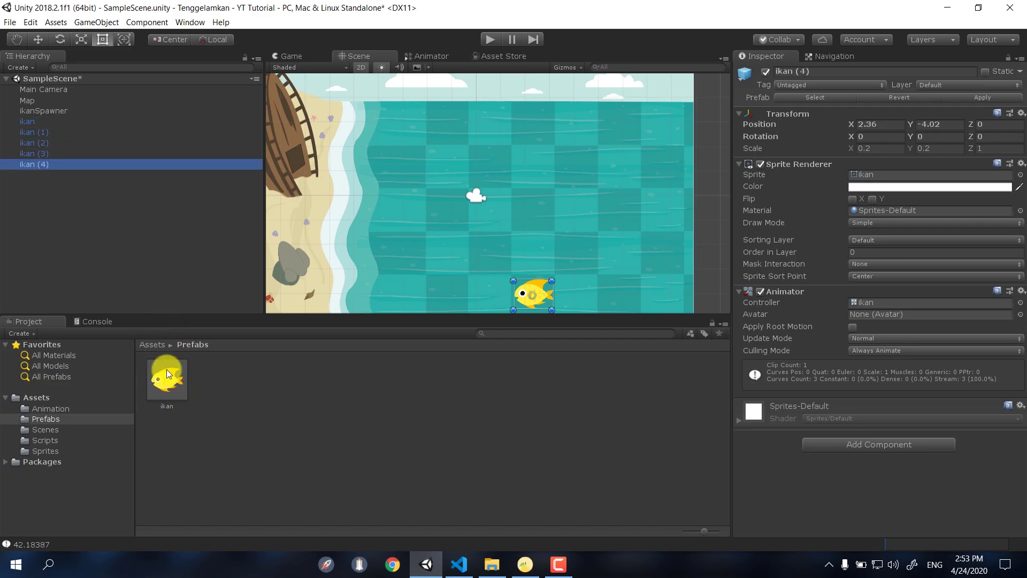
drag(515, 276, 487, 240)
- Delete all five ikan prefab instances from the scene
click(94, 127)
click(95, 126)
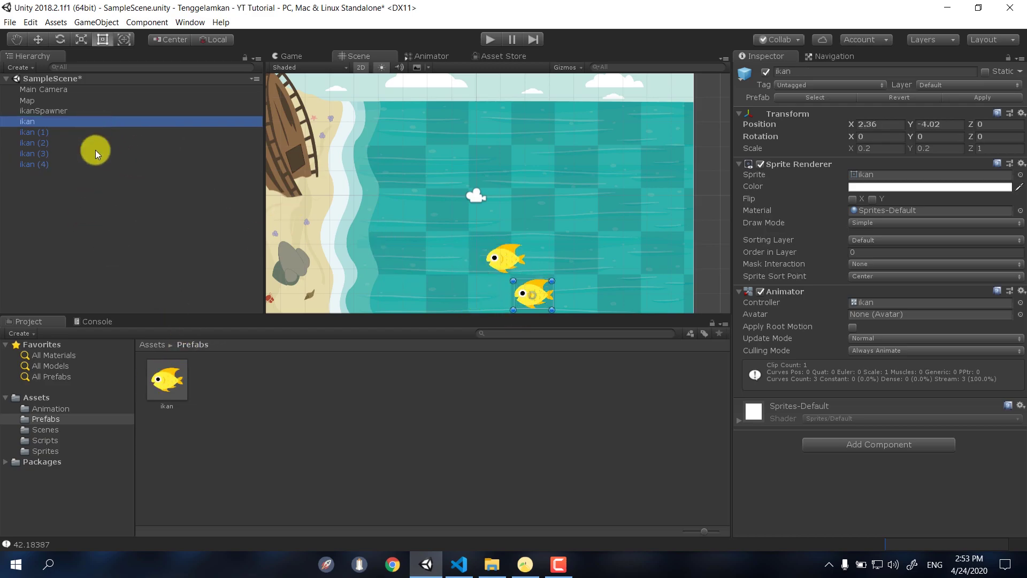
shift+click(84, 168)
key(Delete)
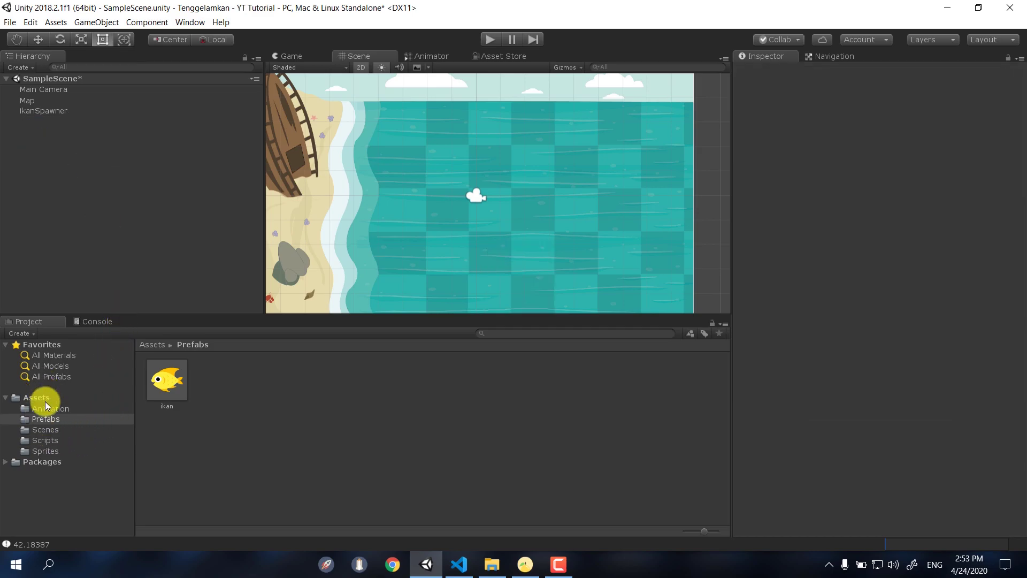
- Assign the ikan prefab to the Ikan field of ikanSpawner, set its Spawn Rate to 3, and save the scene
click(72, 110)
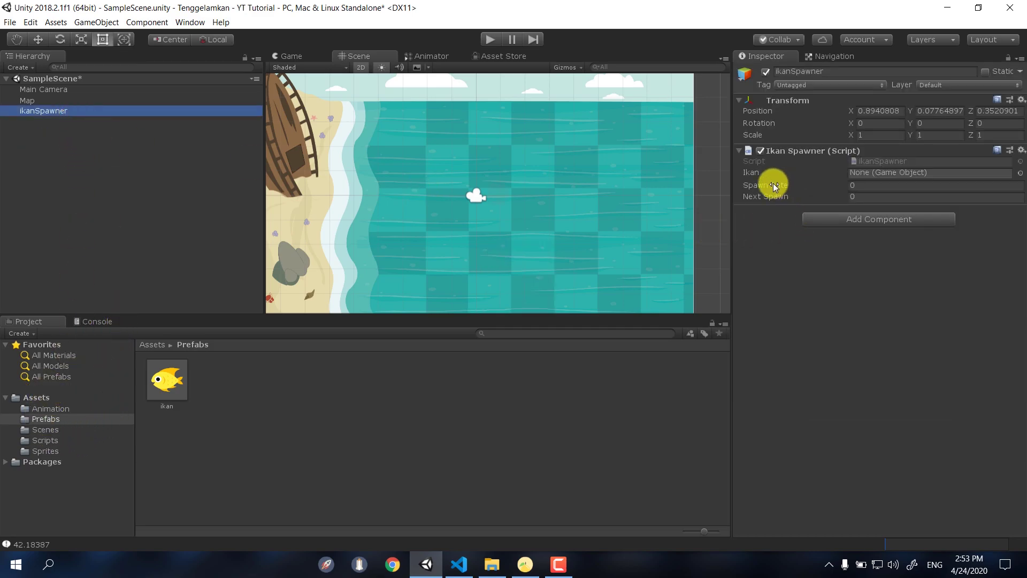
drag(171, 389, 881, 181)
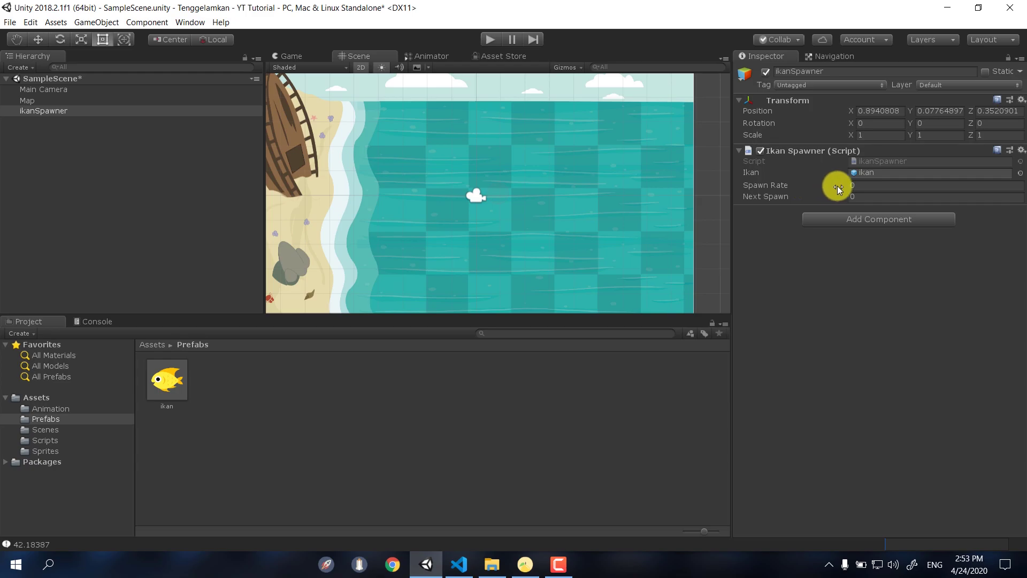
click(861, 185)
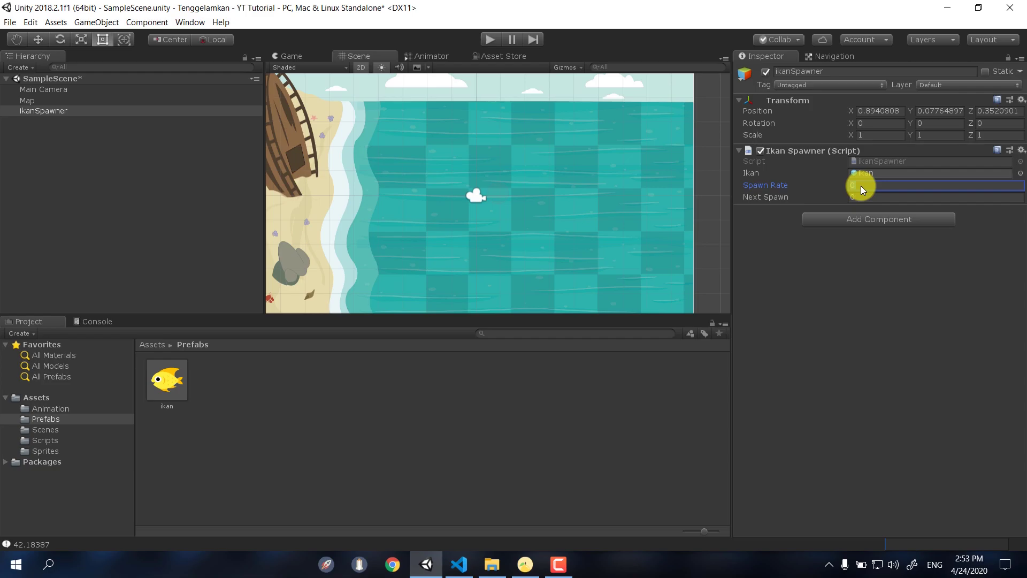
text(3)
key(ctrl+s)
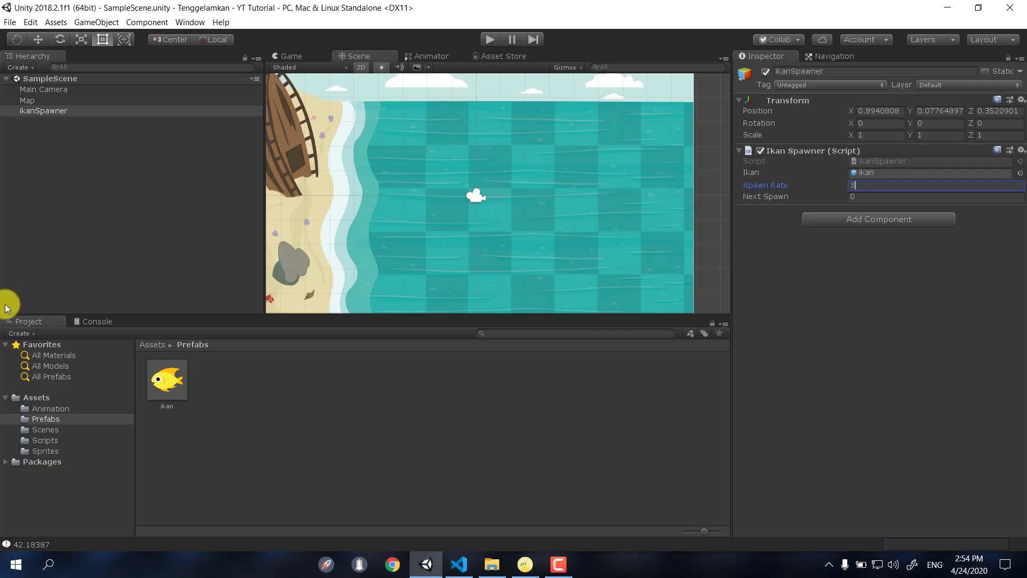
- Run the game with the console messages shown to check the fish spawn timing, and stop it
click(97, 321)
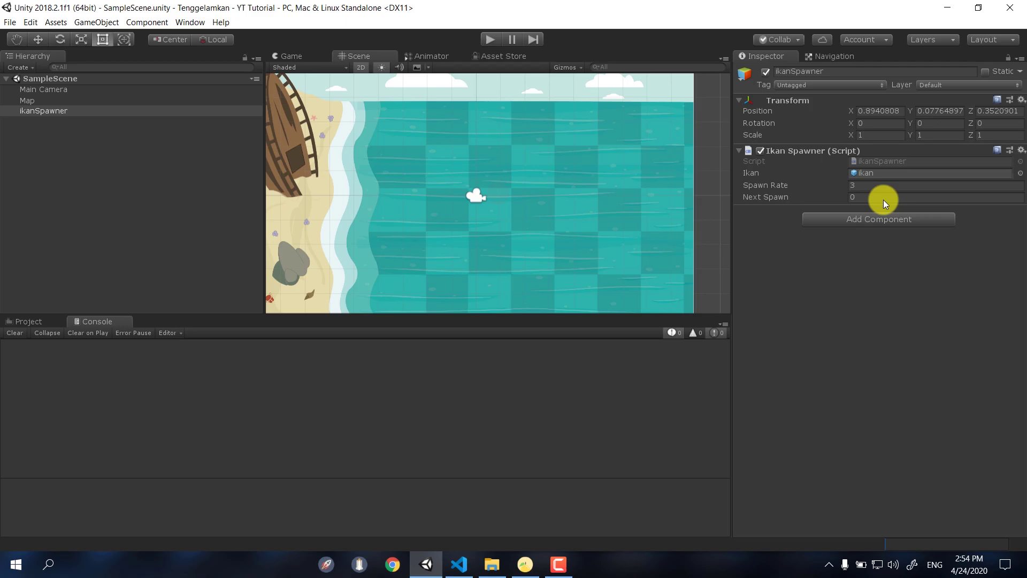
scroll(574, 224, down, 1)
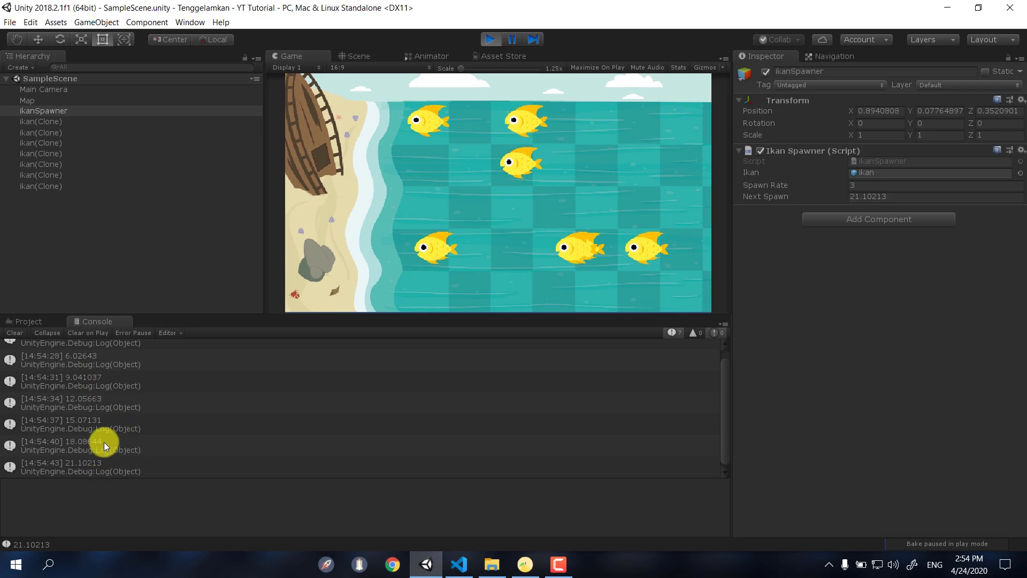
click(484, 40)
- Set the Spawn Rate of ikanSpawner to 5 and run the game with the console messages shown
click(22, 322)
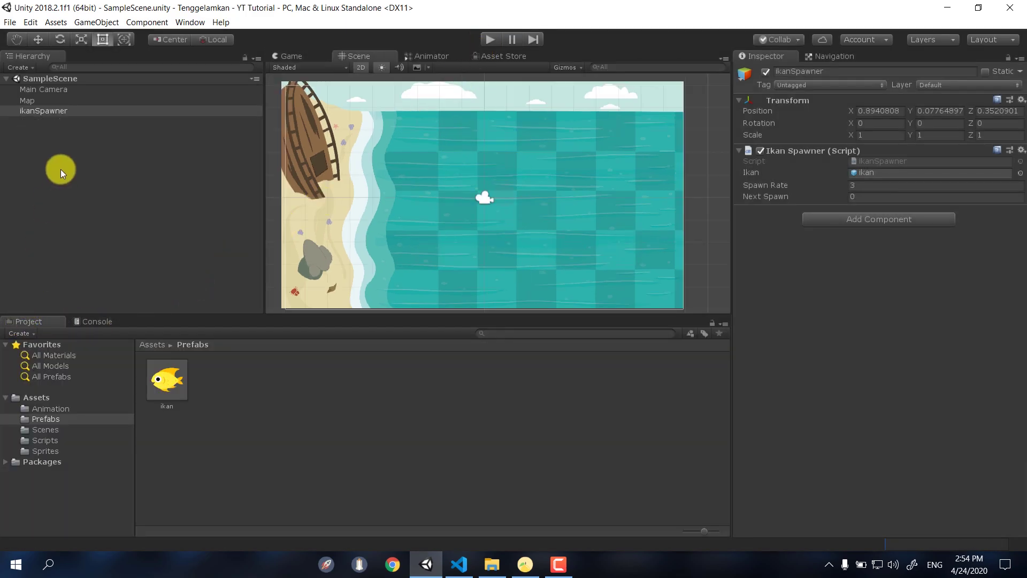
click(866, 186)
text(5)
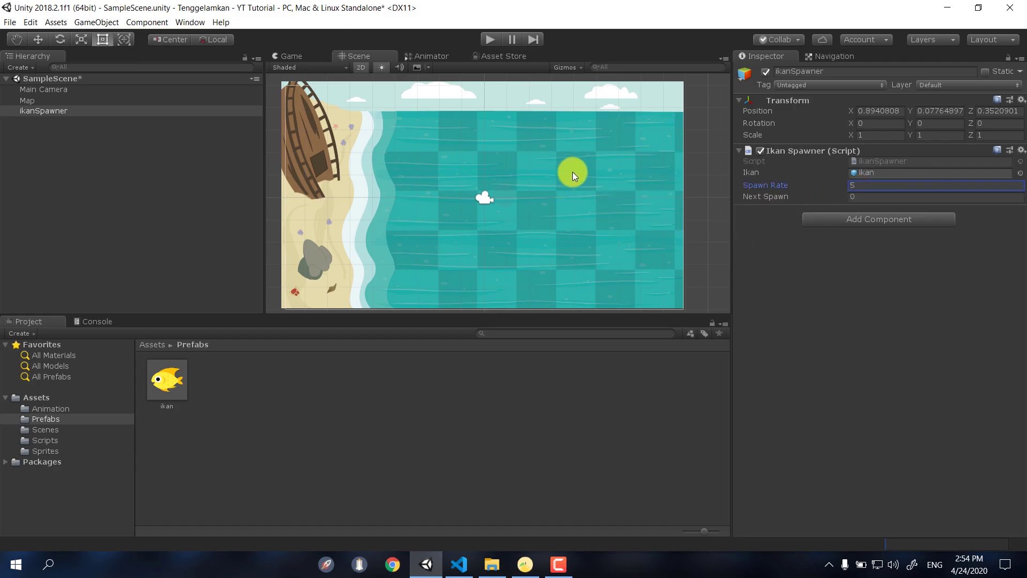
click(491, 40)
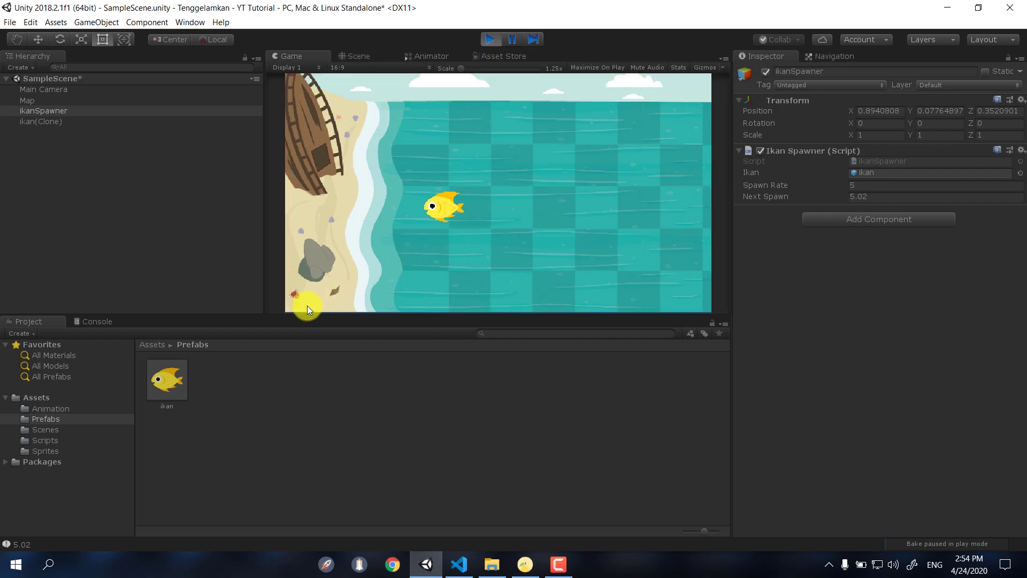
click(87, 320)
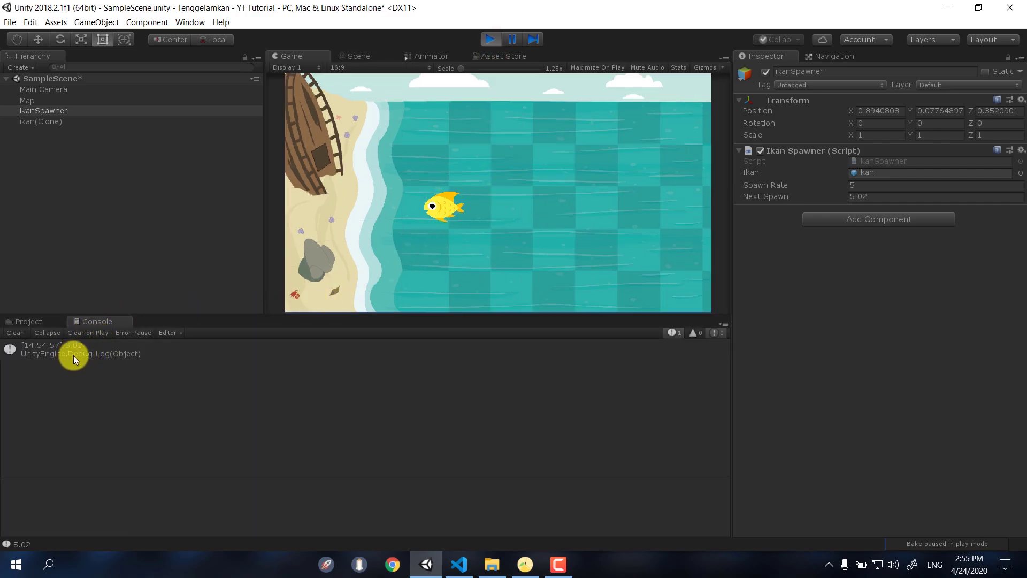